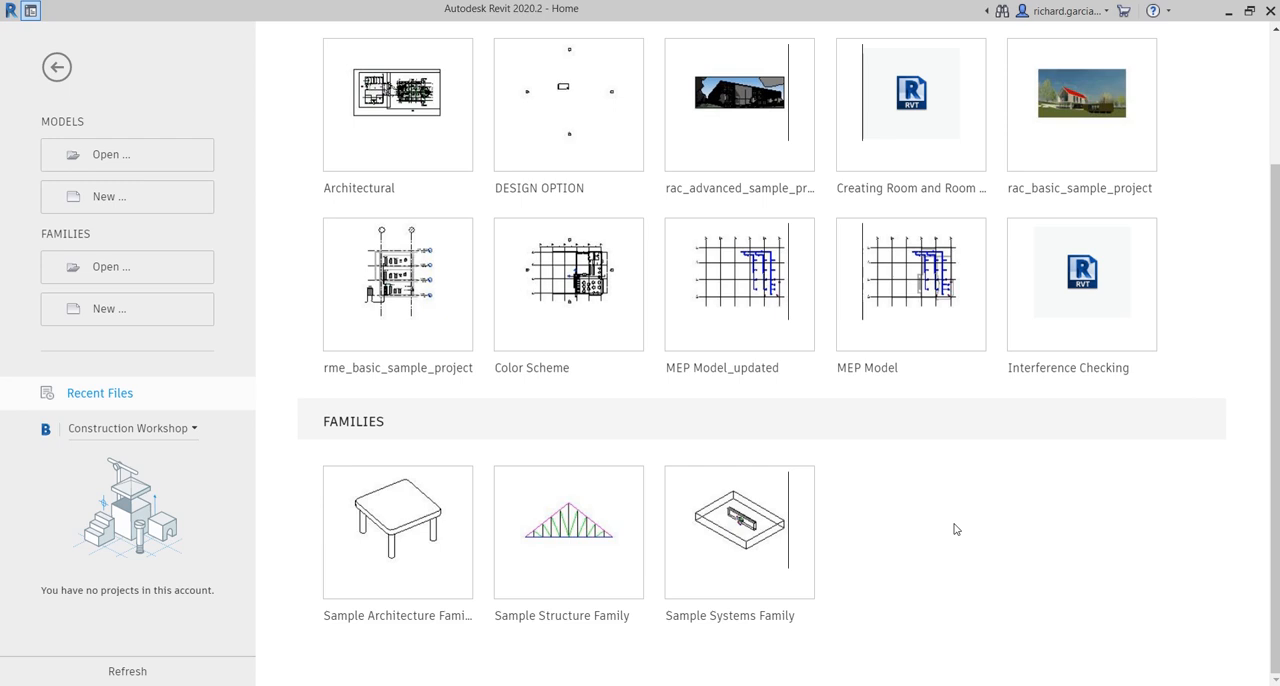
- Create a new project from the Electrical-Default_Metric template
left_click(118, 211)
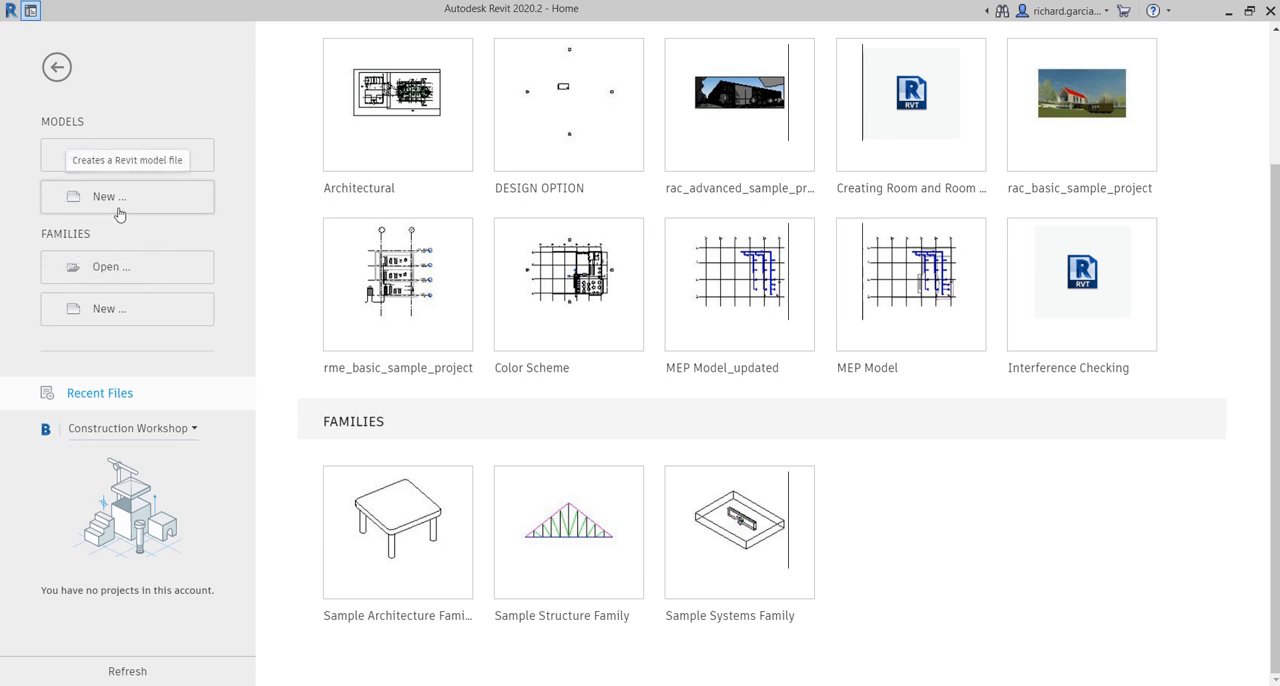
left_click(118, 211)
left_click(118, 211)
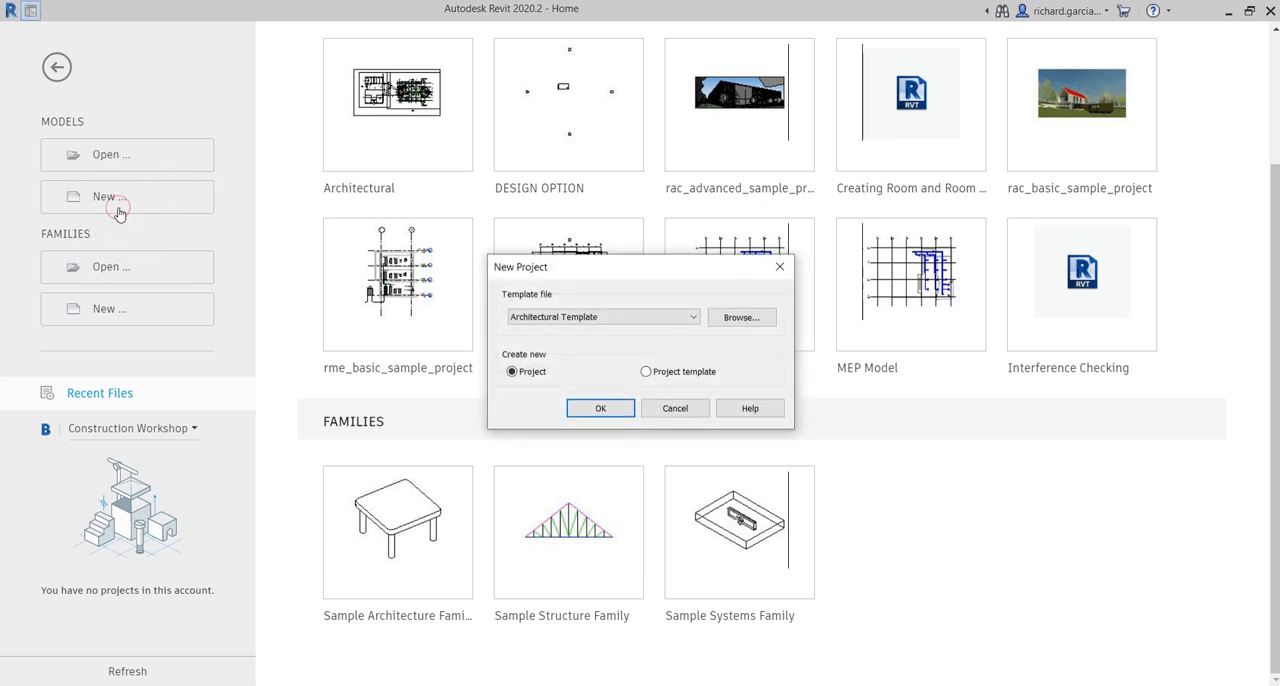
left_click(571, 317)
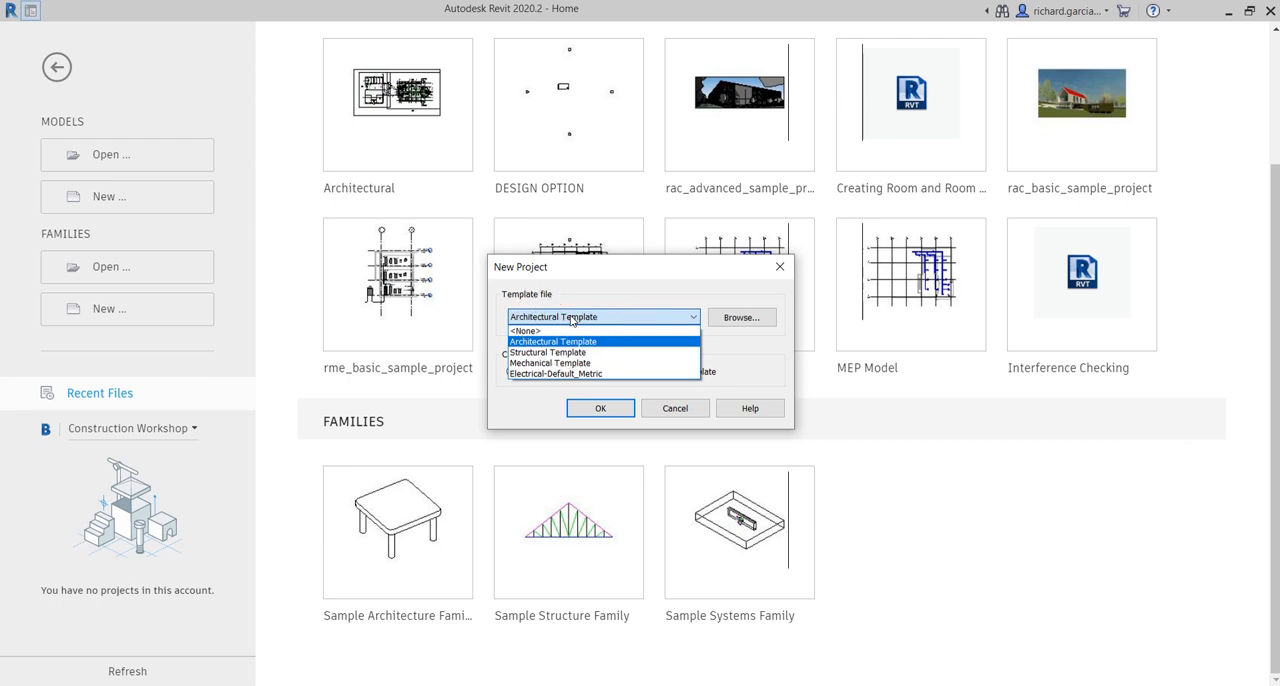
left_click(570, 374)
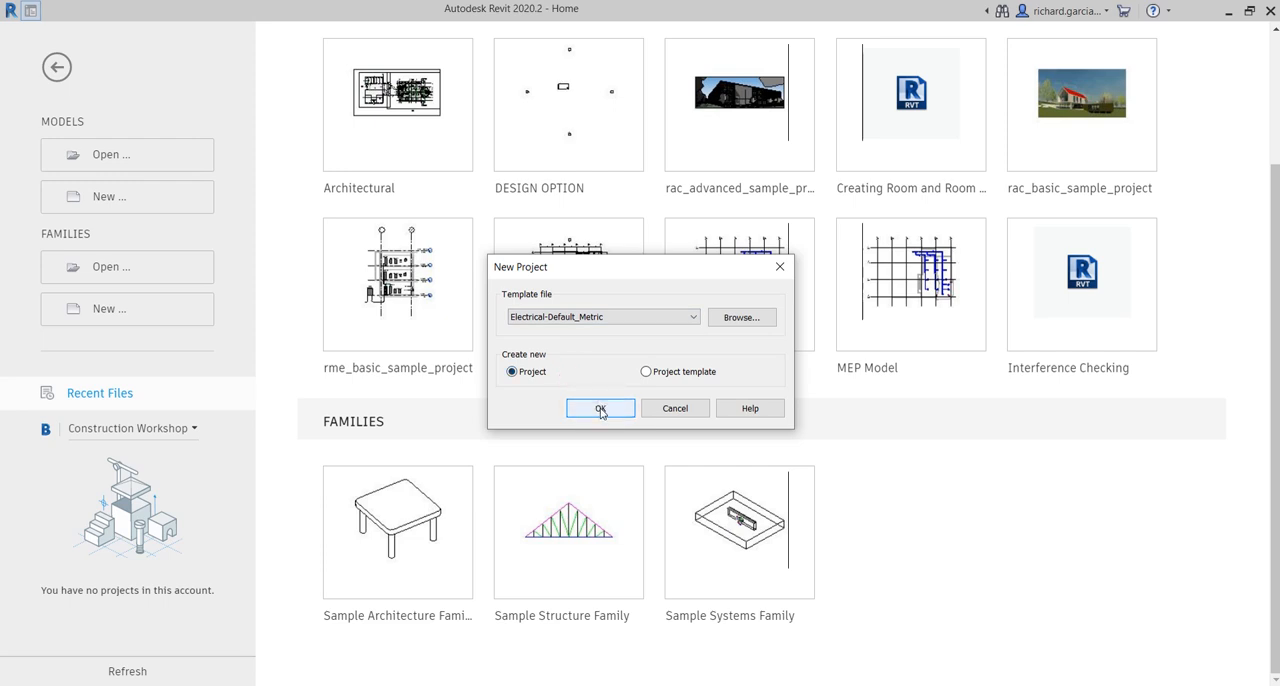
left_click(600, 409)
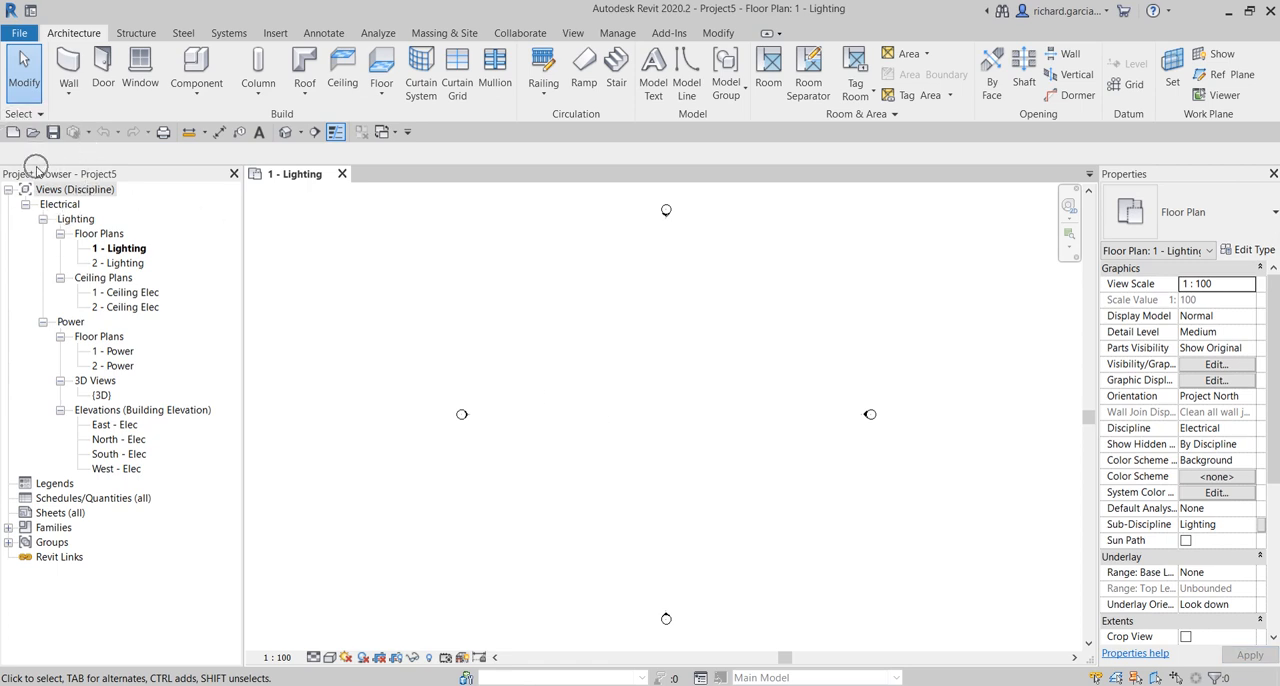
left_click(66, 205)
left_click(76, 219)
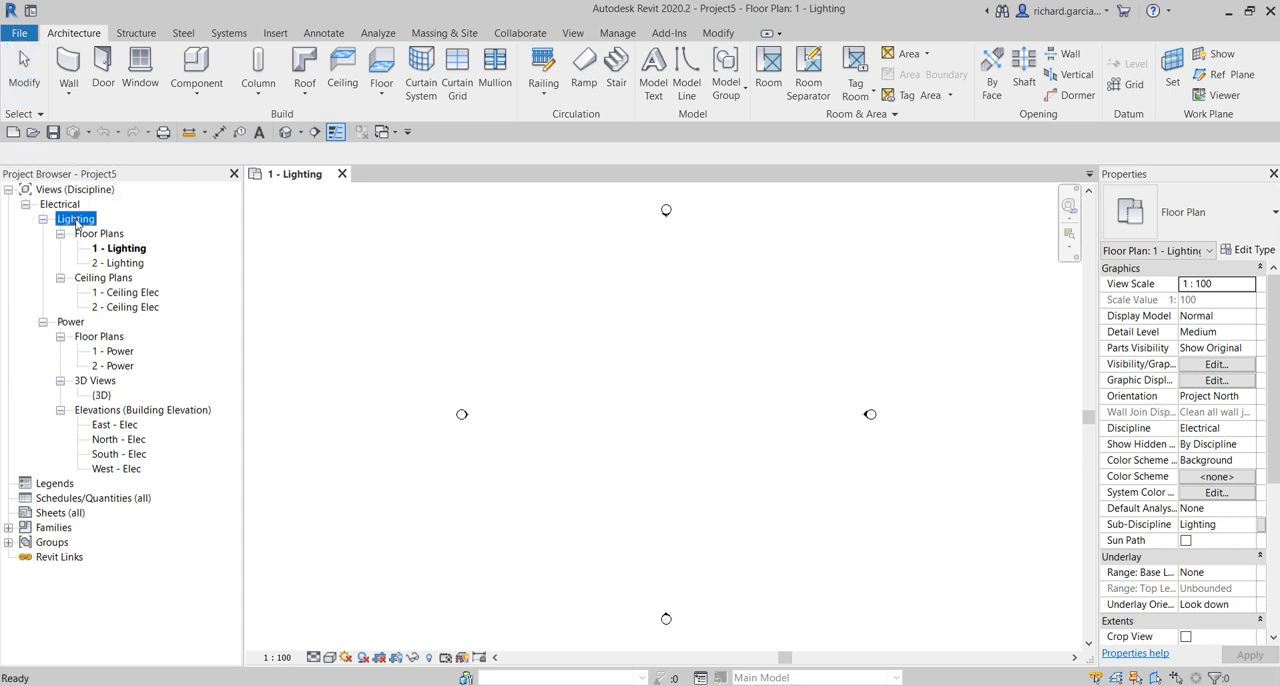
left_click(76, 220)
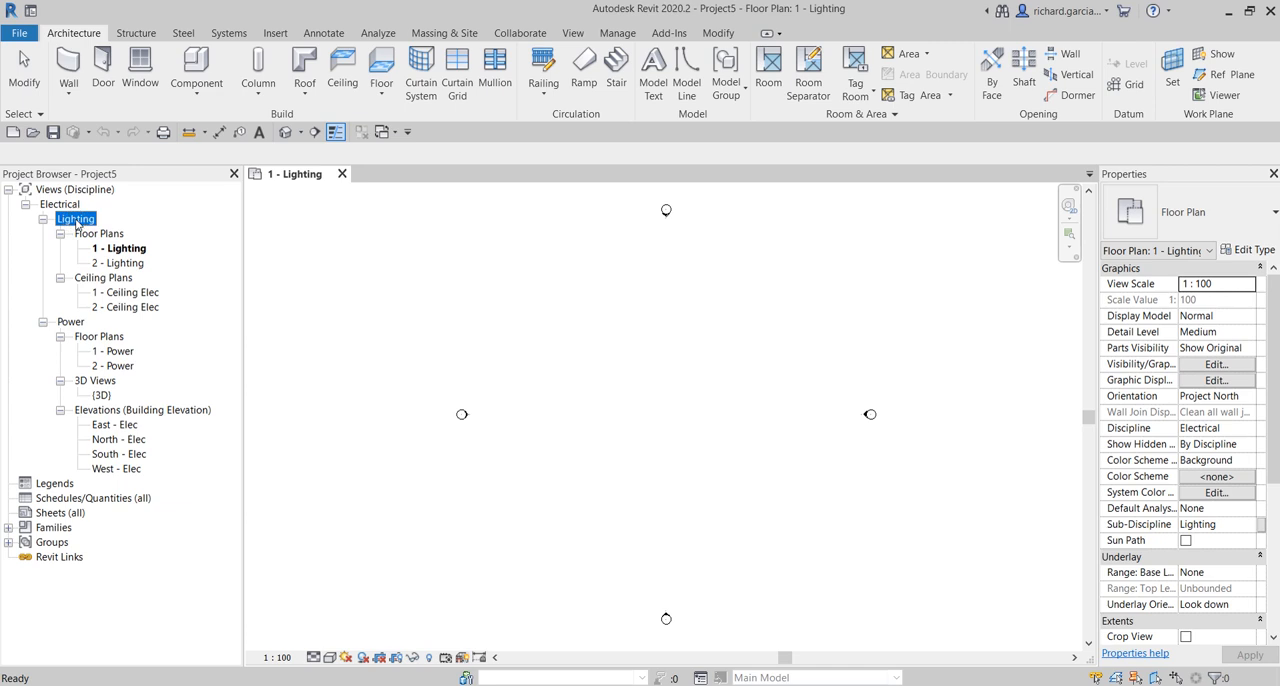
left_click(67, 324)
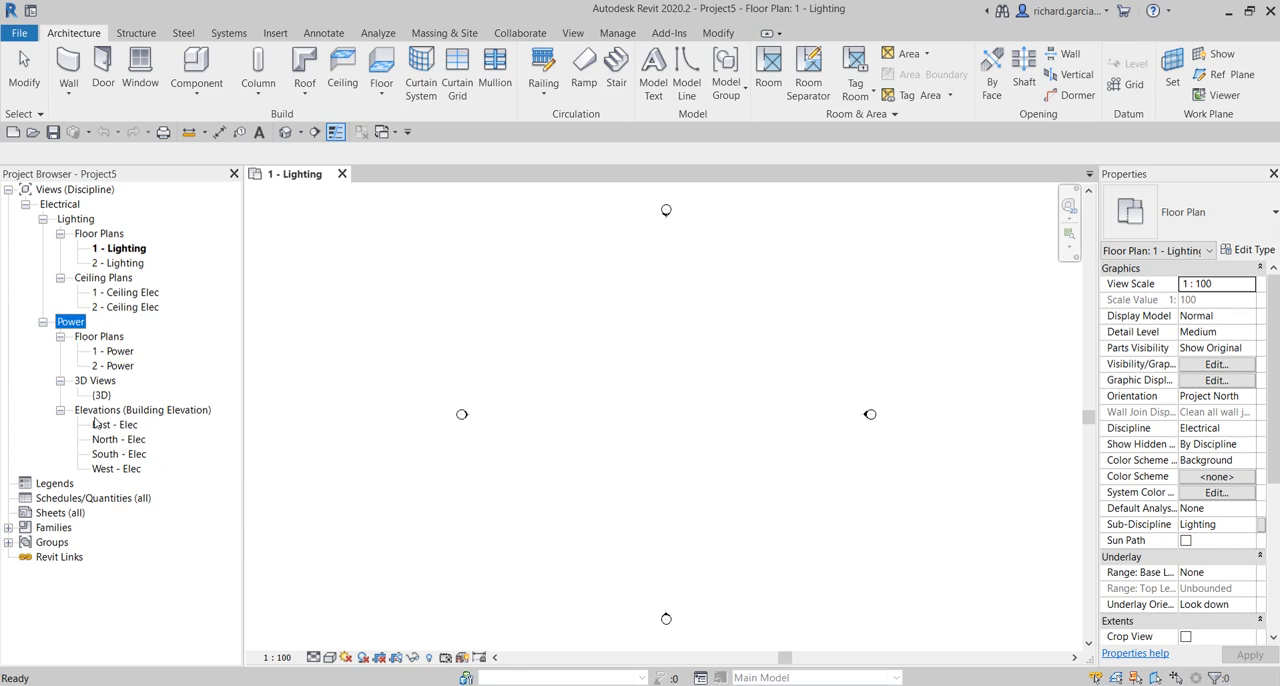
left_click(661, 413)
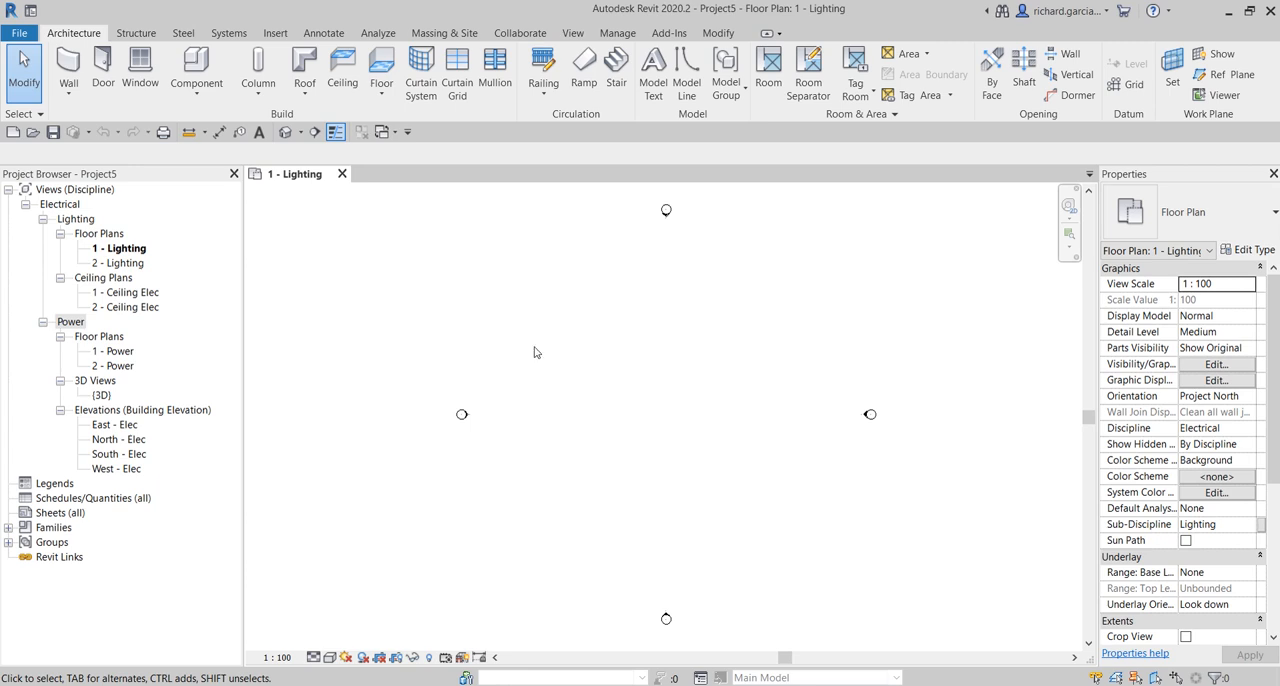
- Link the Architectural Revit model with Auto - Internal Origin to Internal Origin positioning, deleting the backup Architectural.0001 from the file list
left_click(276, 34)
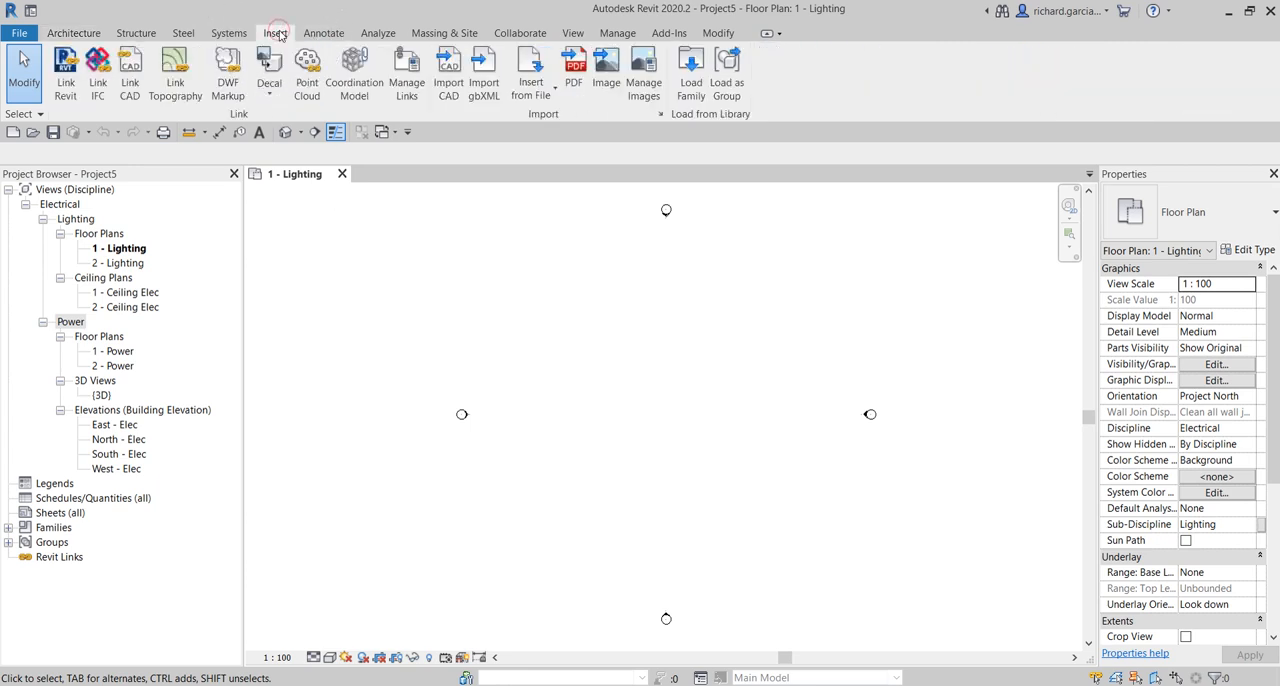
left_click(67, 72)
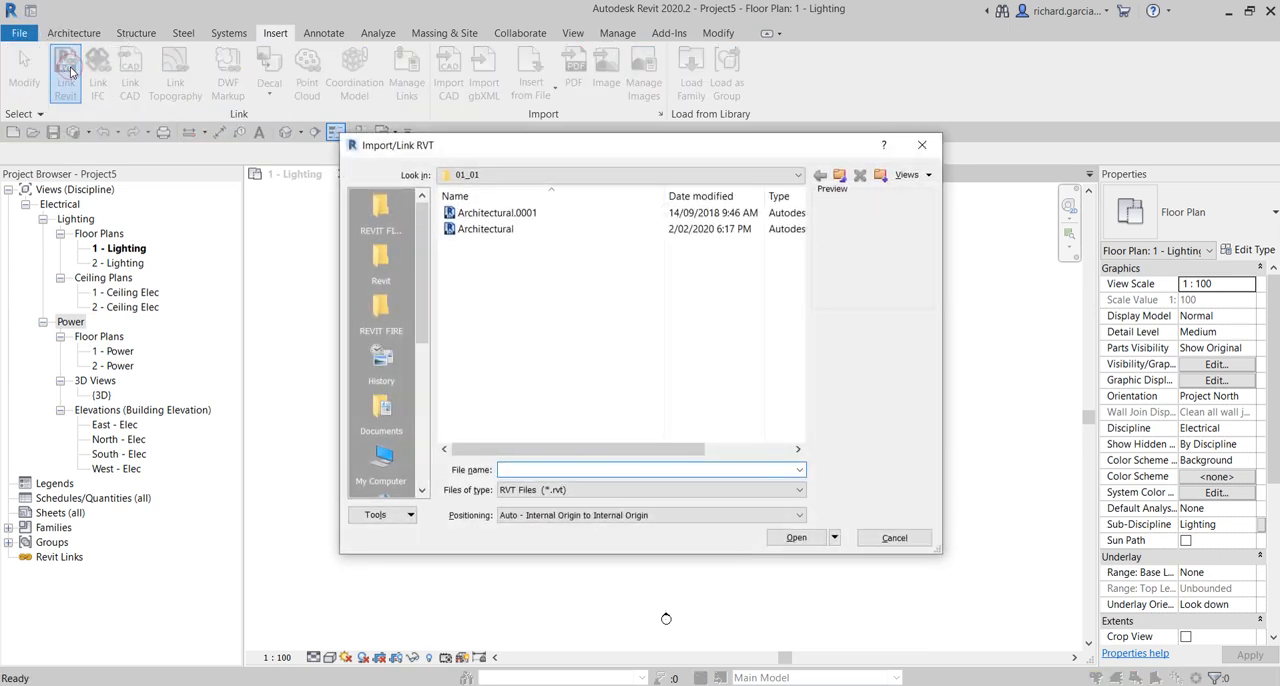
left_click(449, 231)
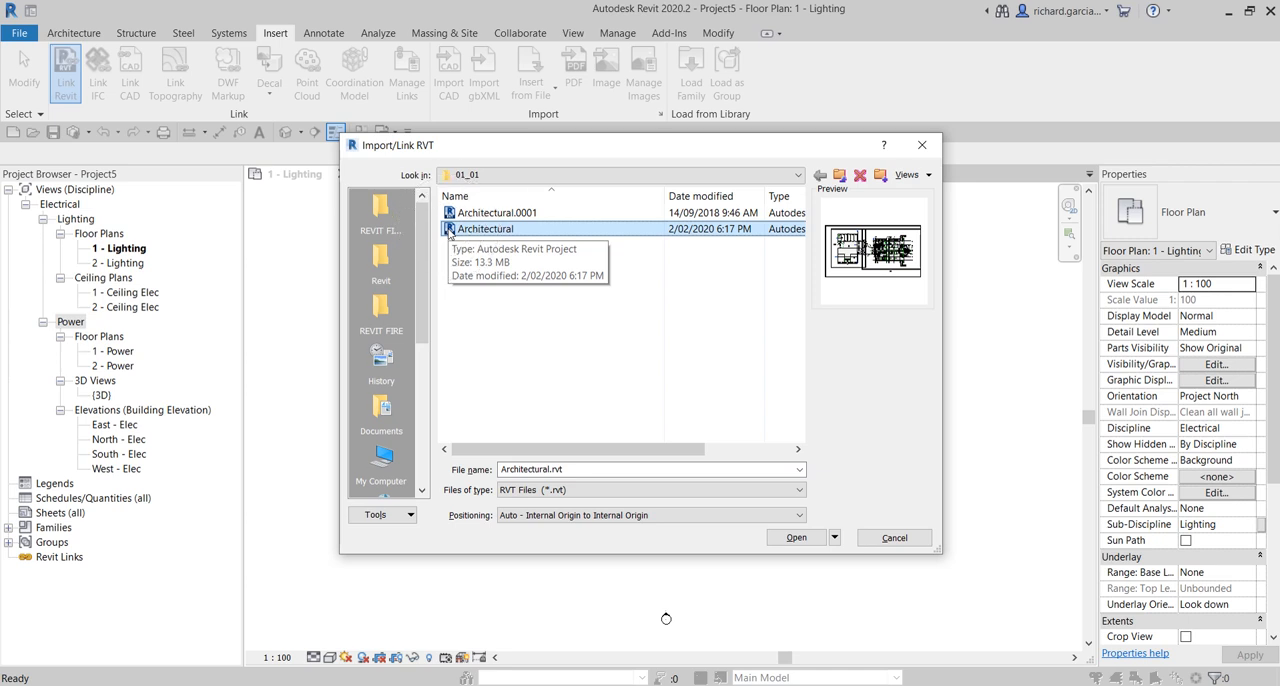
left_click(548, 521)
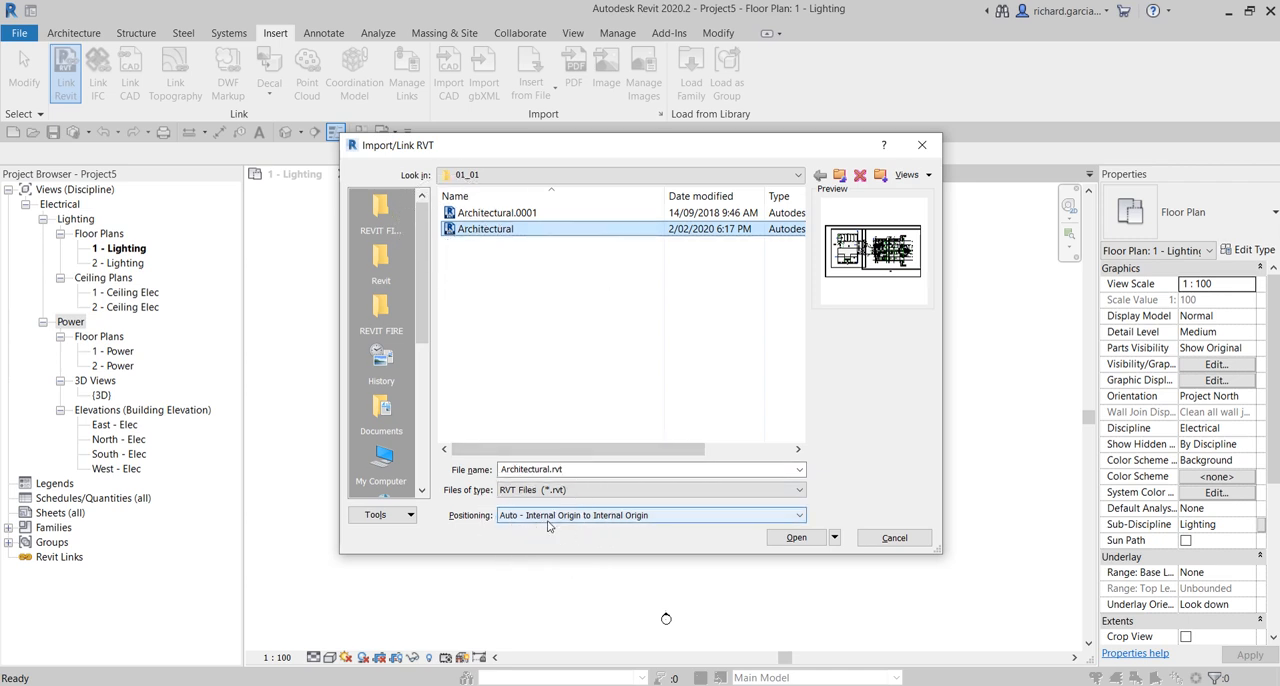
left_click(548, 526)
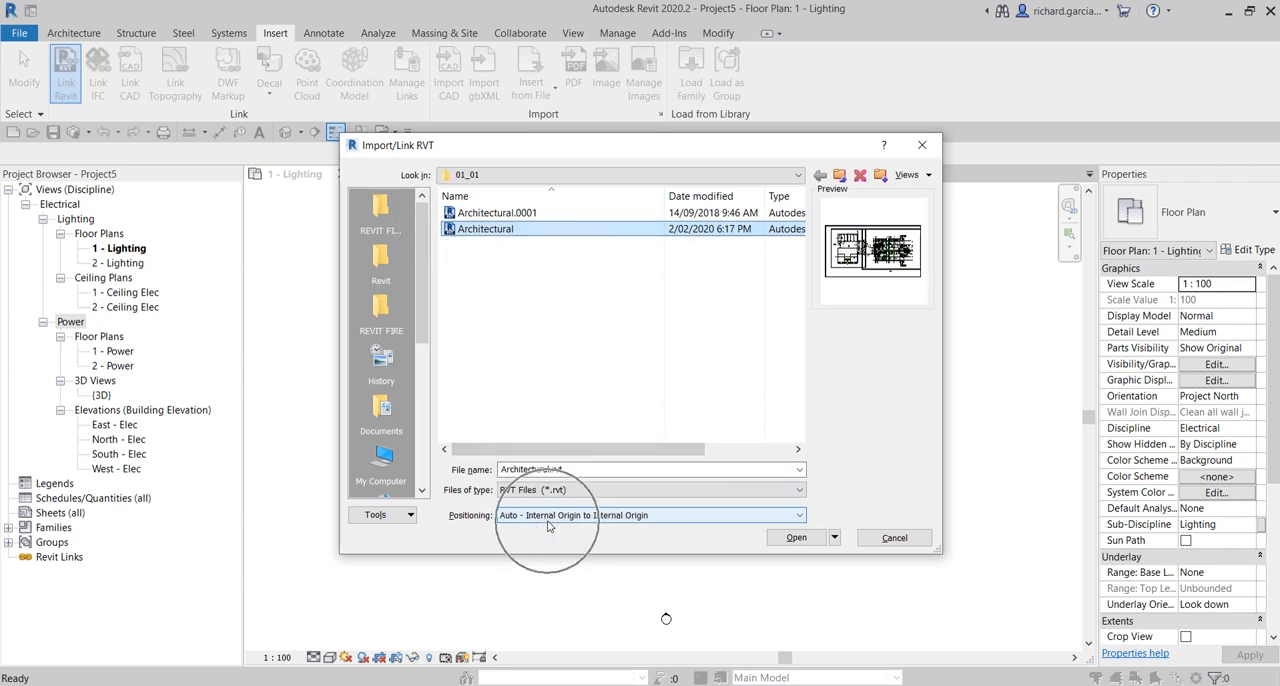
left_click(783, 540)
left_click(448, 216)
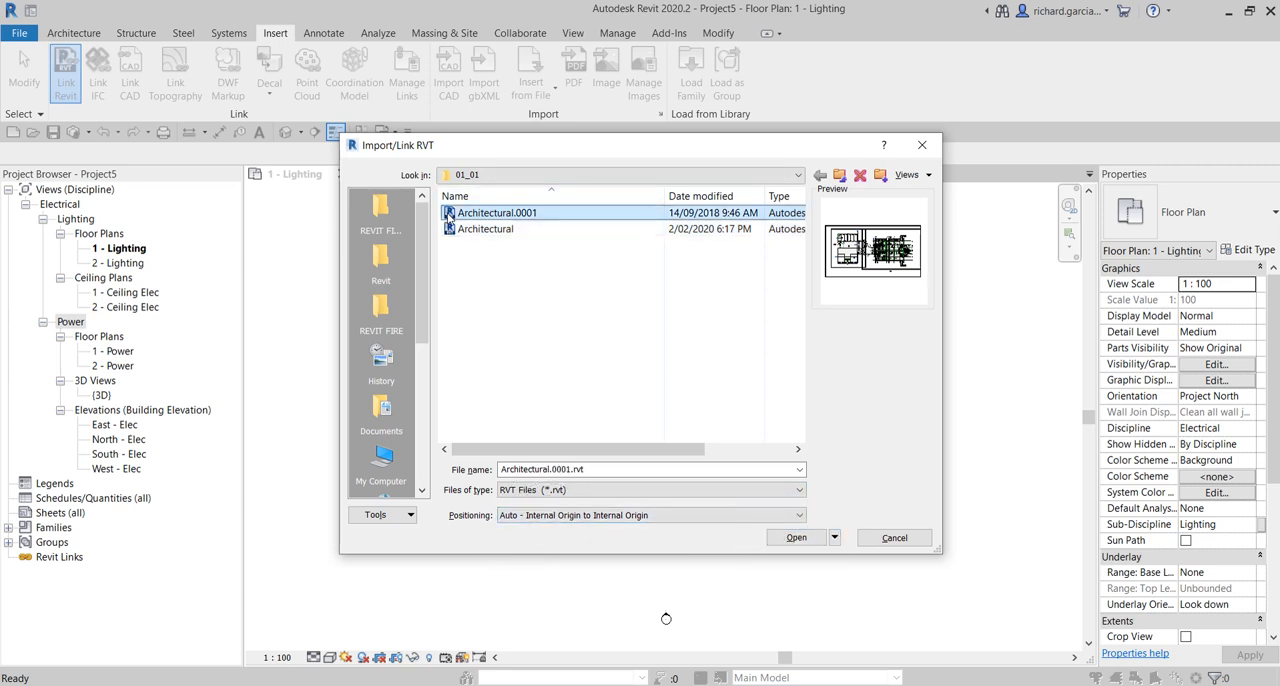
double_click(448, 216)
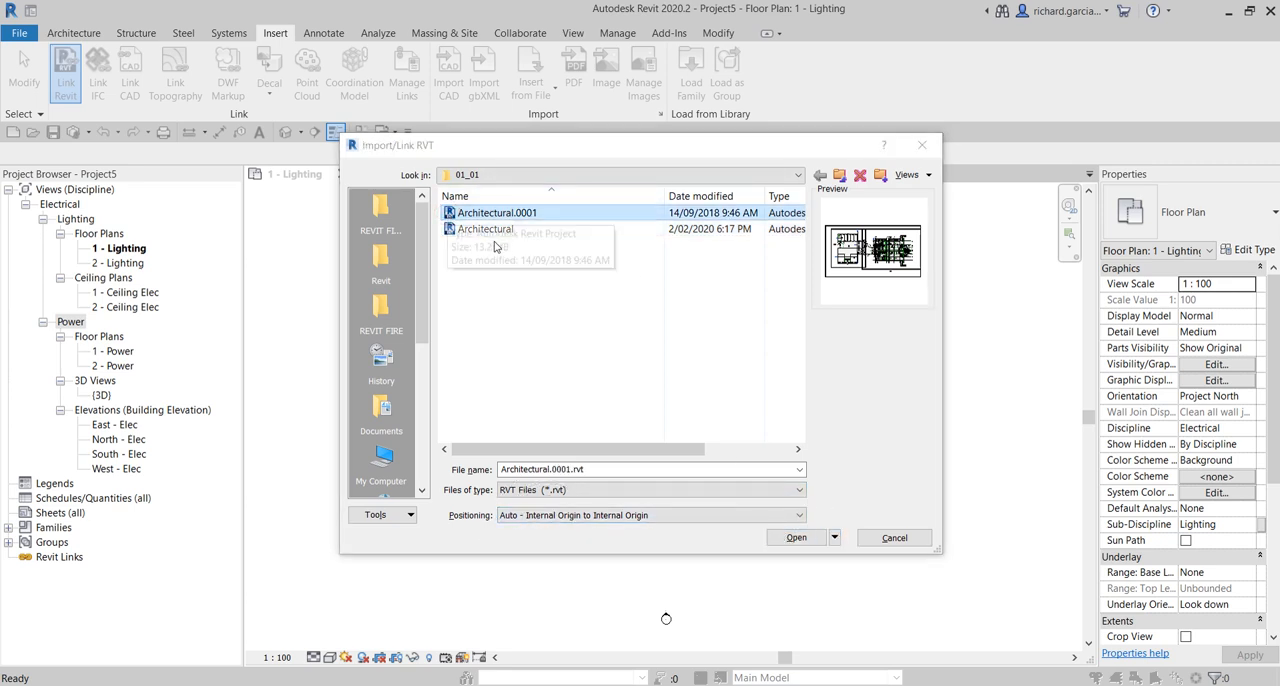
left_click(449, 214)
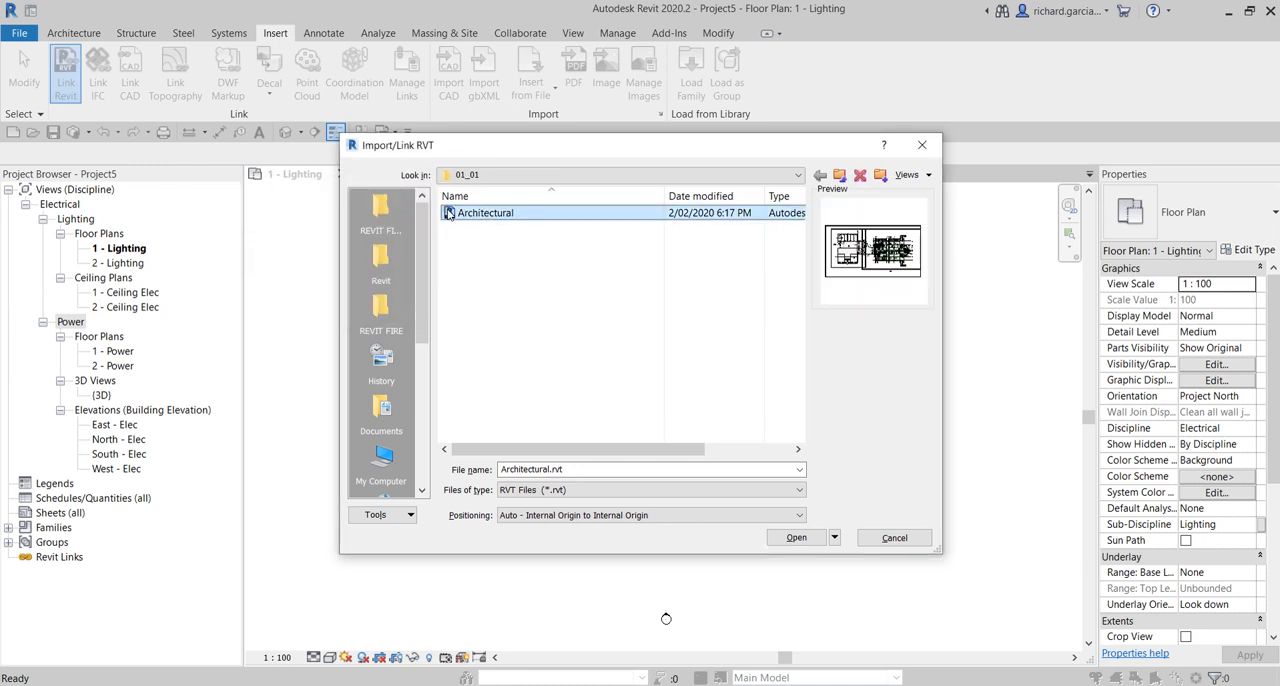
left_click(785, 537)
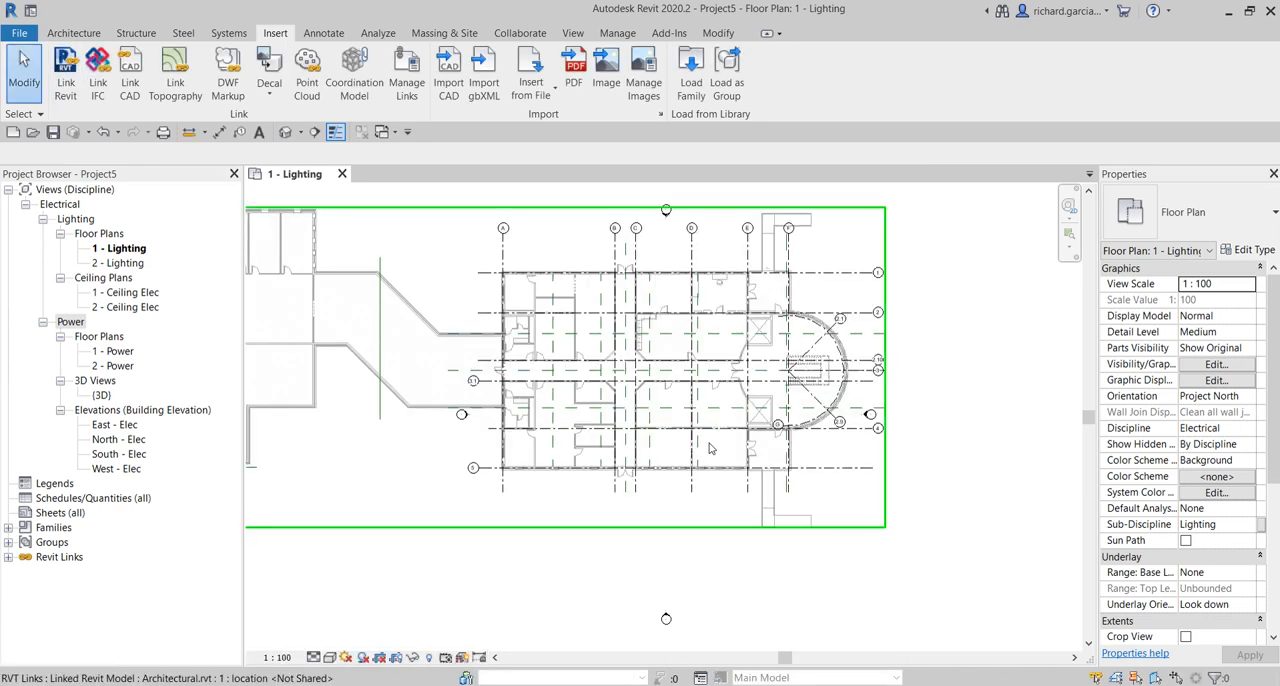
key("Escape")
- Move the east and north elevation markers clear of the linked building in the 1 - Lighting floor plan
scroll(800, 403, "down", 3)
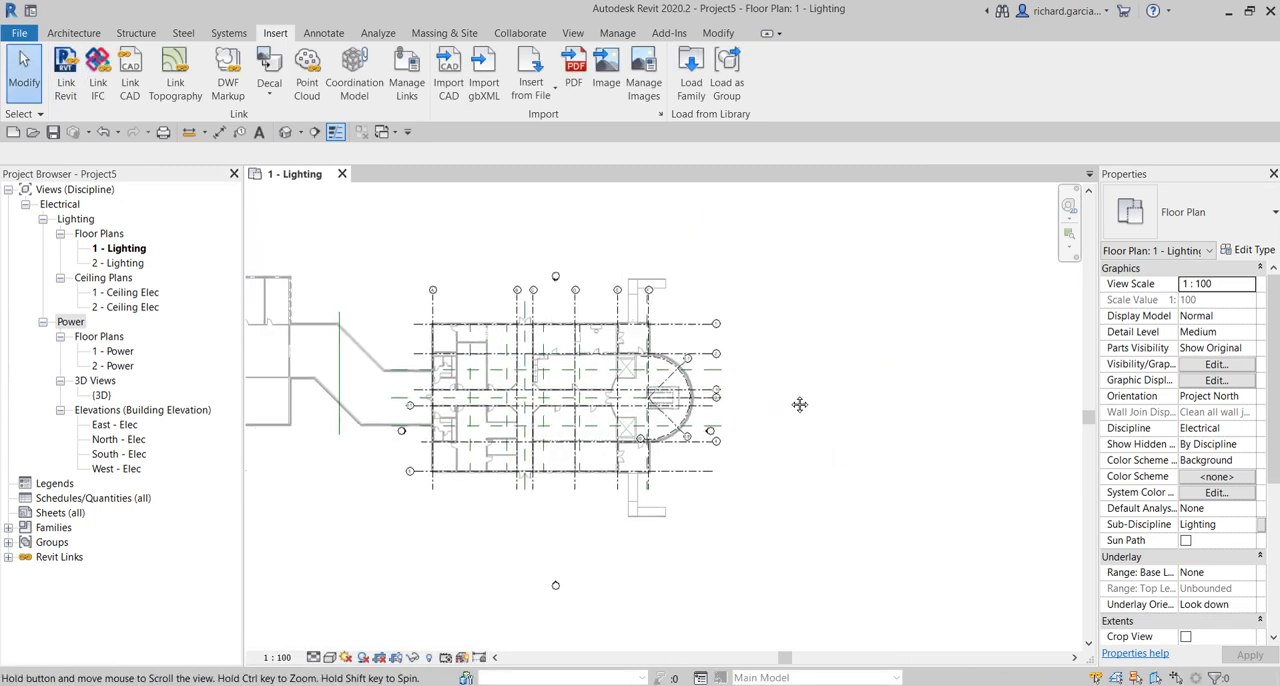
middle_click_drag(787, 397, 893, 392)
left_click_drag(741, 203, 930, 587)
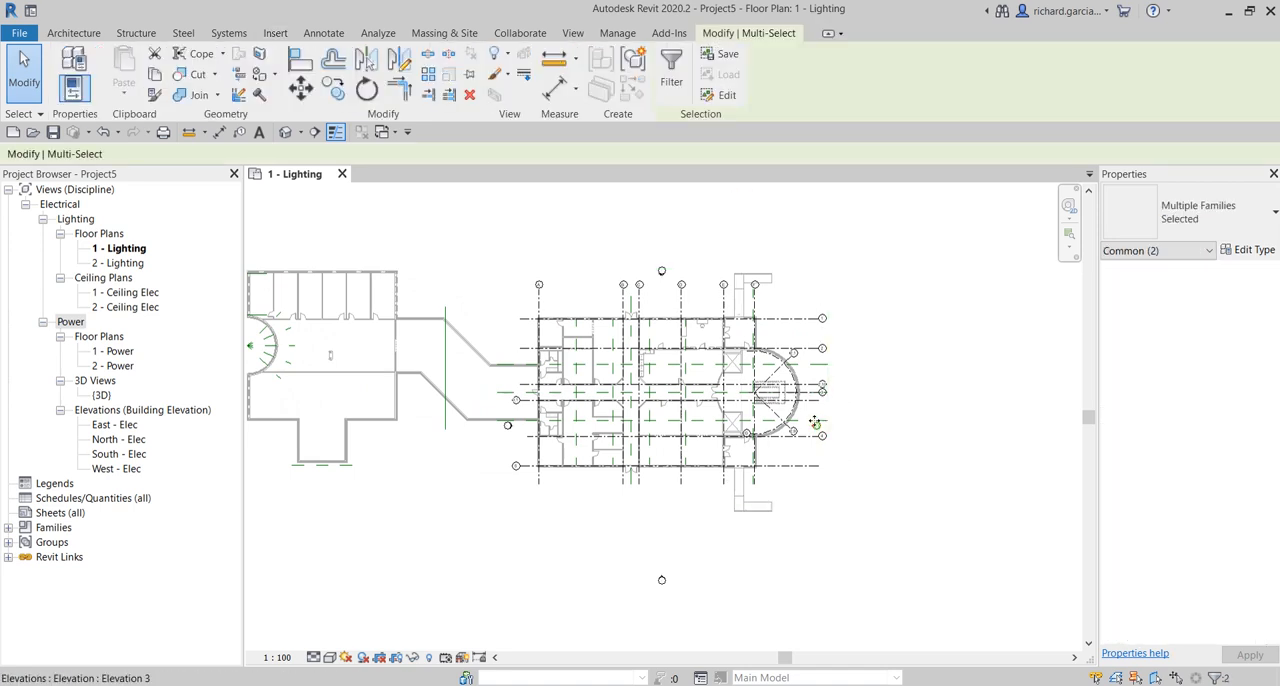
left_click_drag(815, 422, 876, 409)
scroll(680, 391, "down", 1)
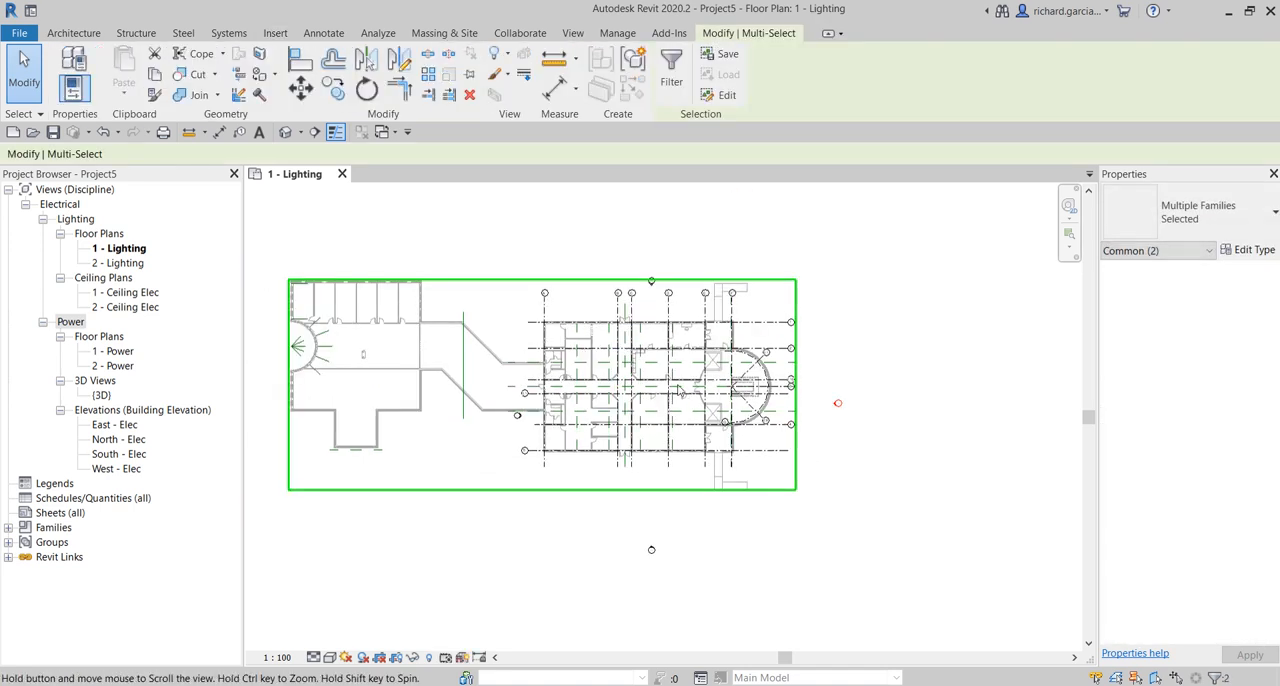
middle_click_drag(680, 391, 813, 435)
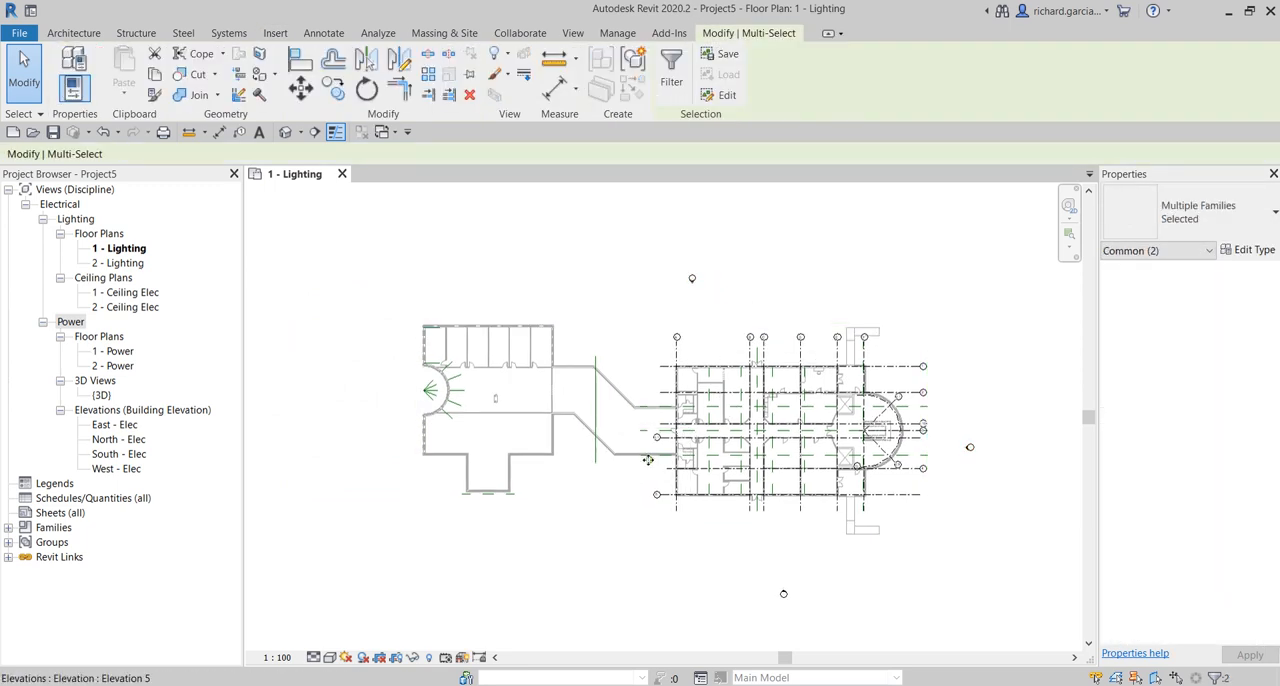
- Move the west and south elevation markers outside the linked building so the markers surround the whole plan
mouse_move(648, 460)
left_mouse_down()
mouse_move(406, 449)
mouse_move(364, 433)
left_mouse_up()
middle_click_drag(758, 505, 745, 415)
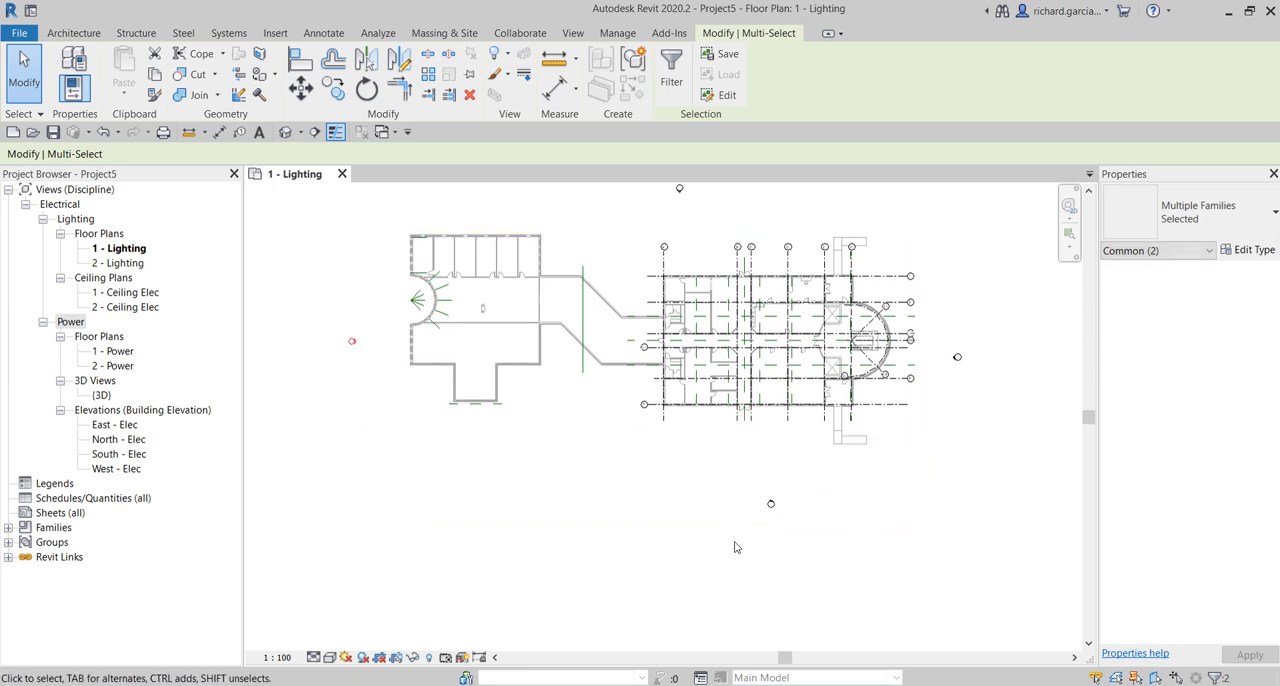
left_click_drag(770, 503, 683, 466)
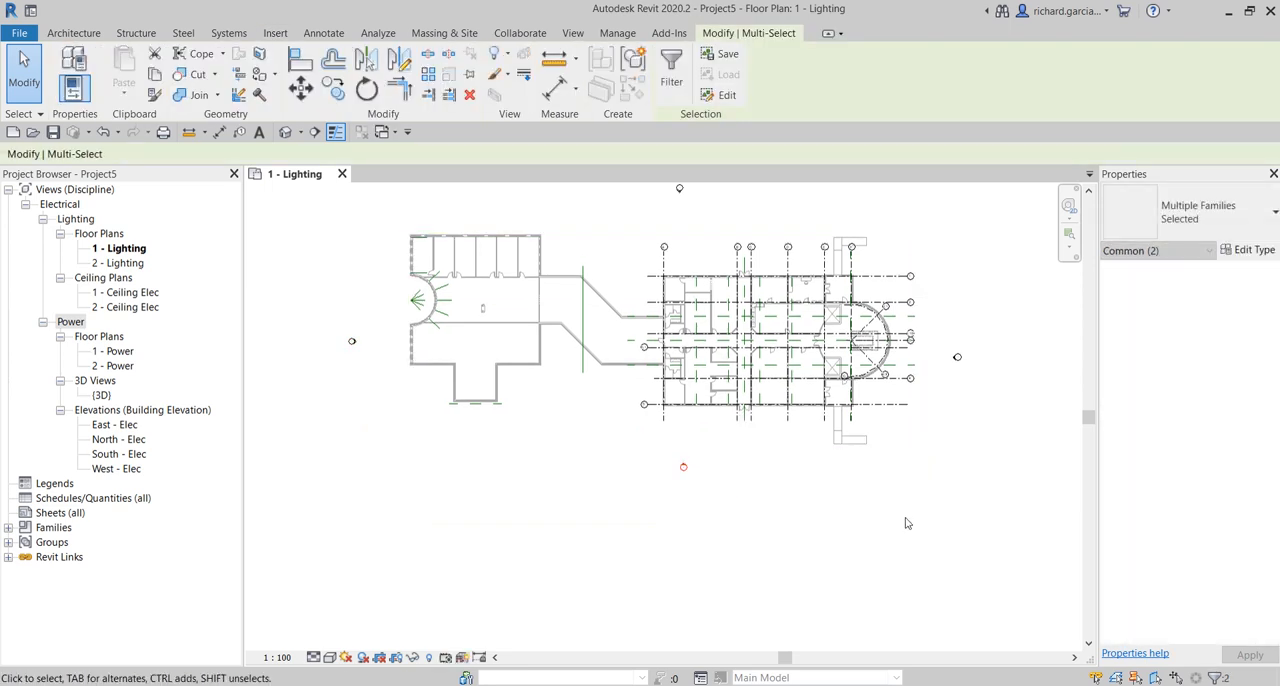
left_click(917, 517)
middle_click_drag(991, 382, 954, 449)
left_click(887, 227)
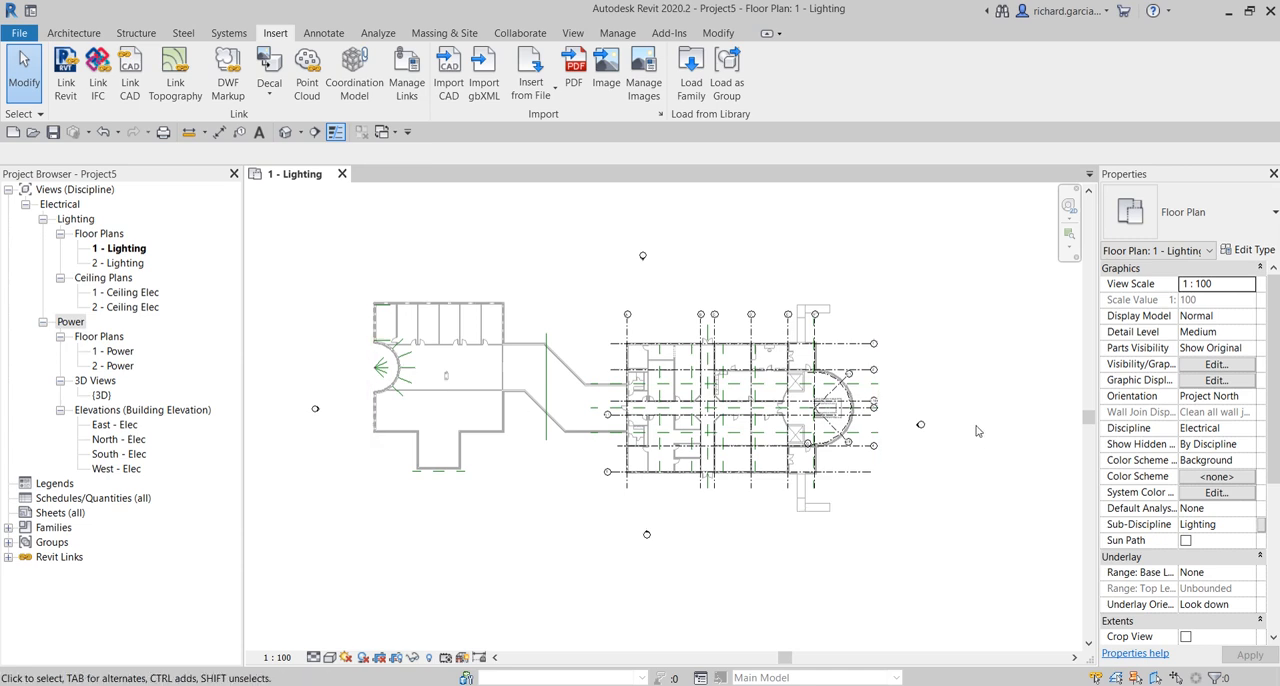
- Pin the linked architectural model in place
left_click(704, 341)
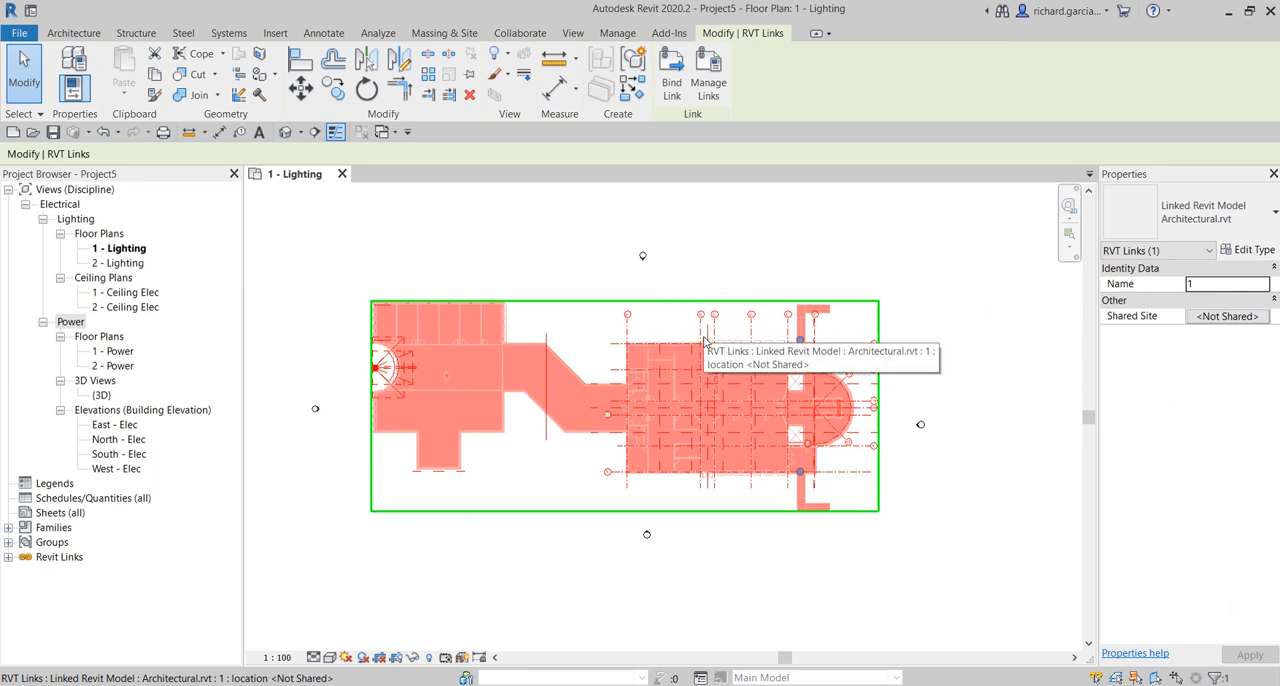
left_click(704, 341)
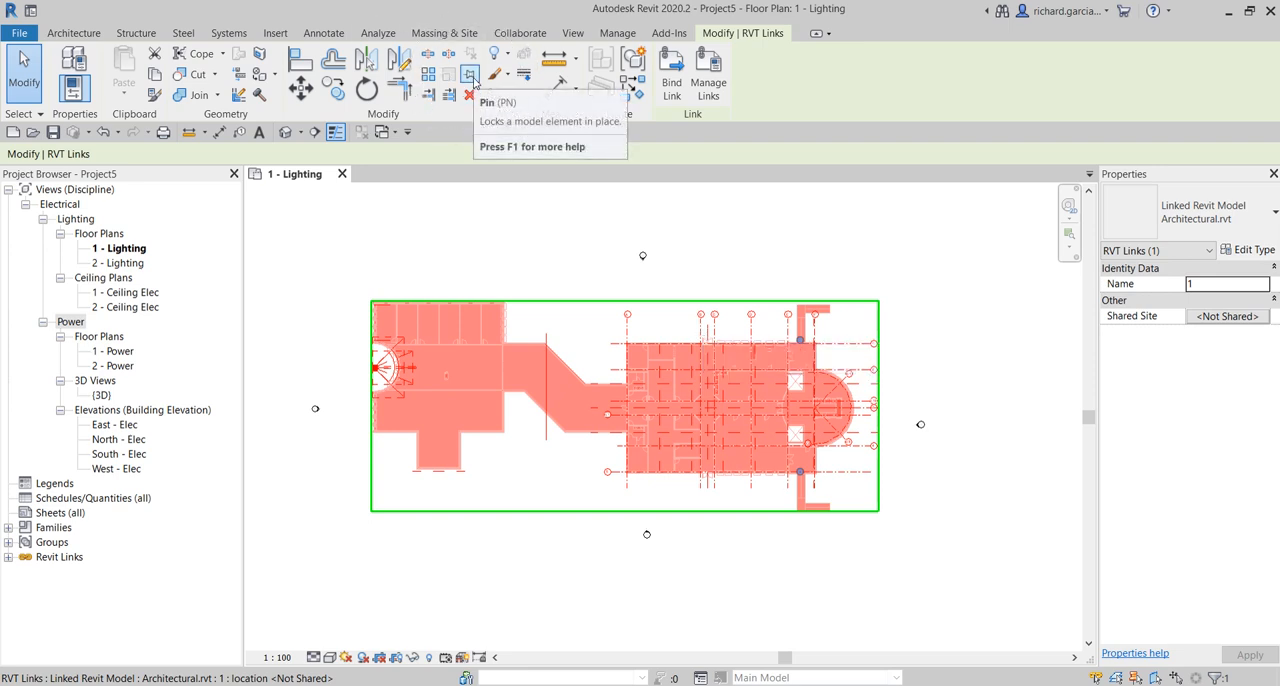
left_click(474, 79)
left_click(474, 79)
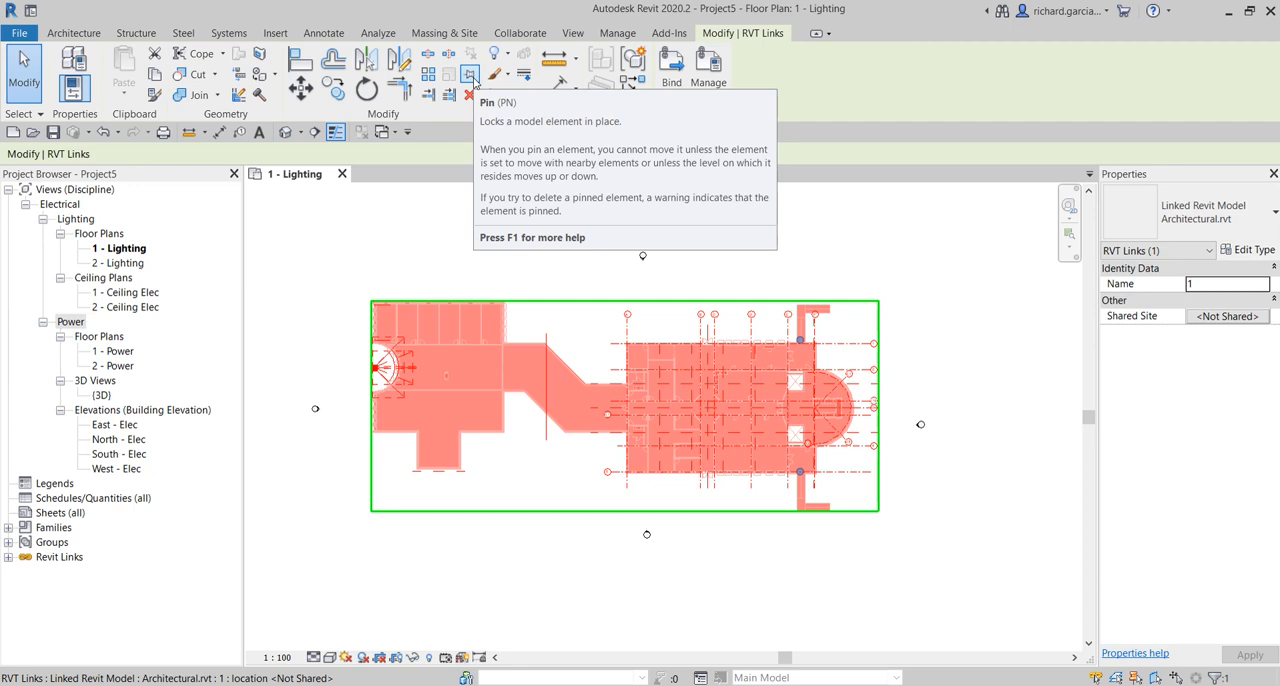
left_click(474, 79)
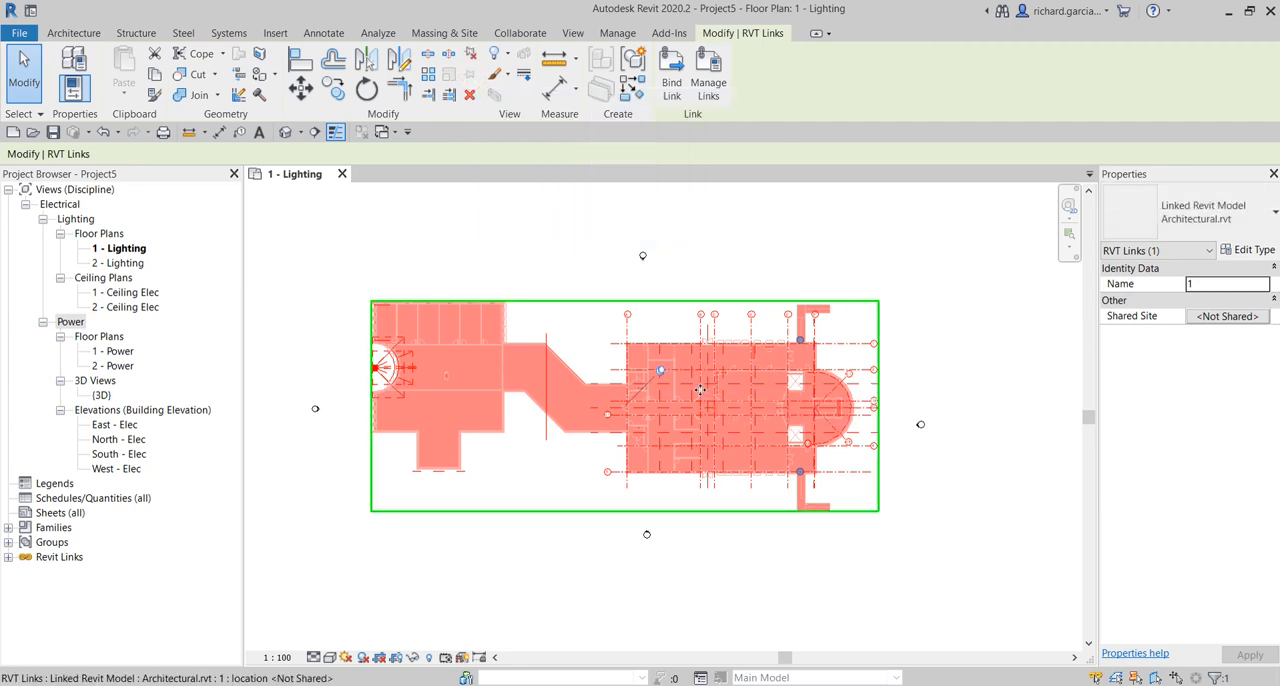
left_click(795, 231)
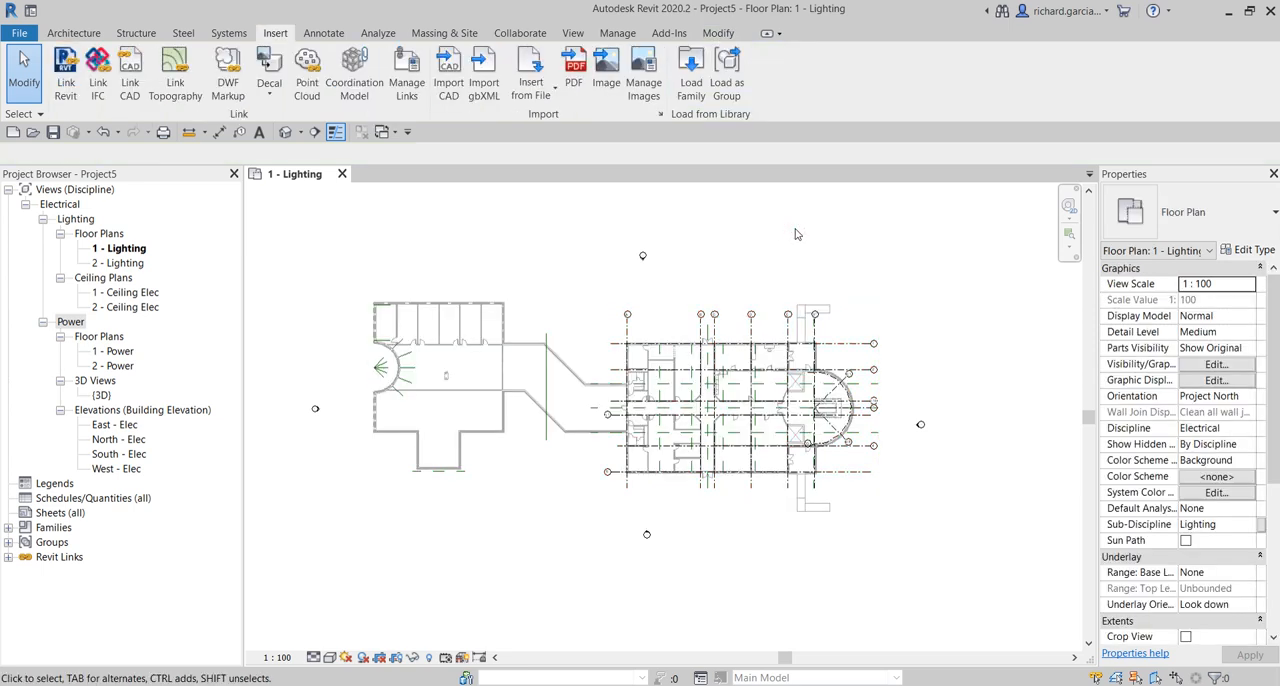
- Check how the pinned architectural link responds to selection in the 1 - Lighting floor plan
left_click(738, 338)
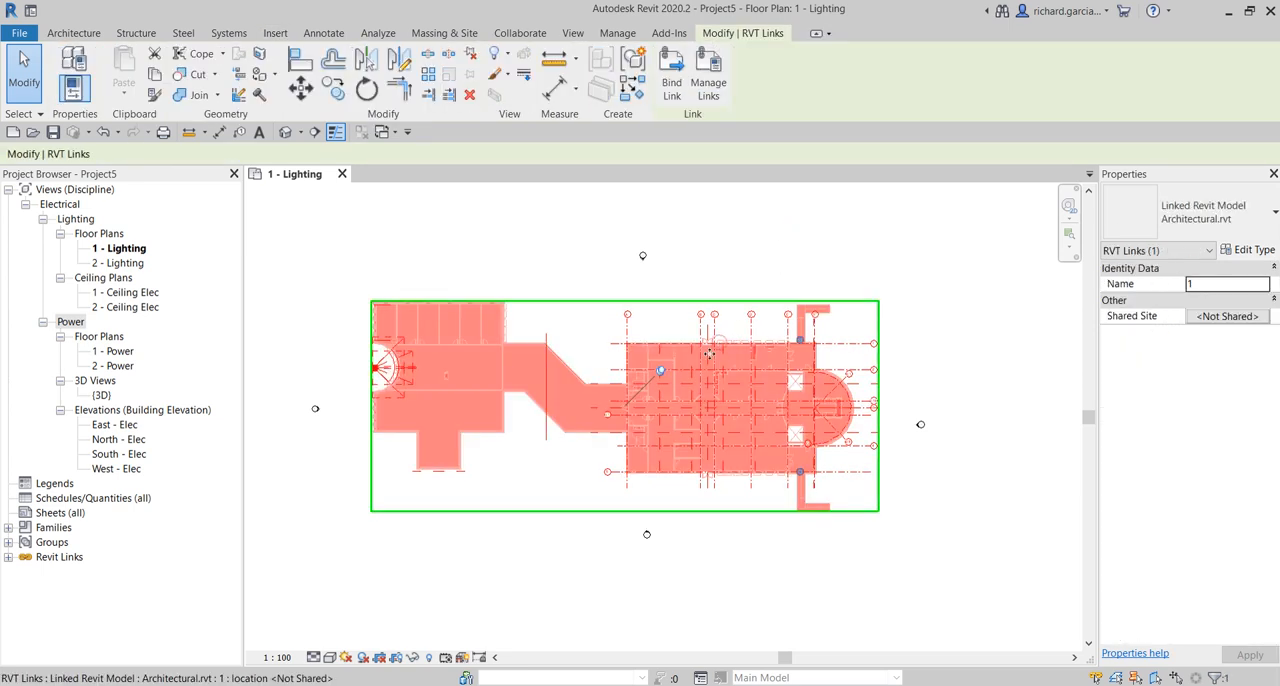
left_click(766, 260)
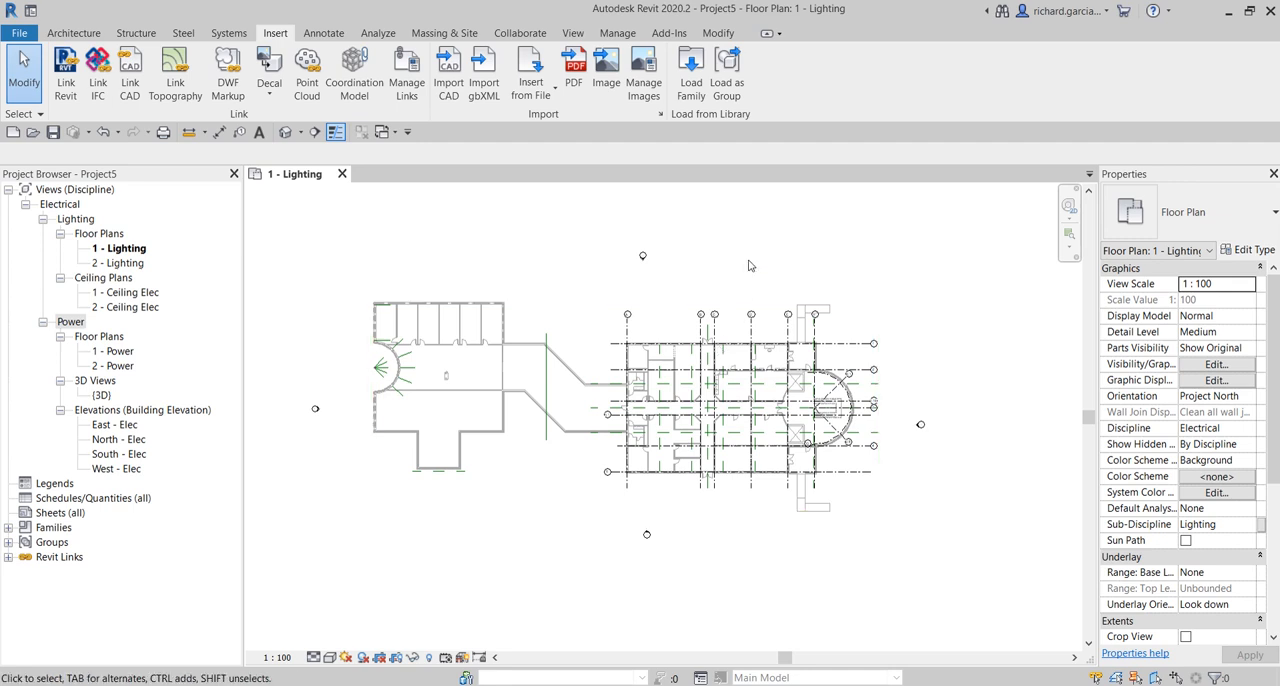
left_click(503, 342)
left_click(508, 284)
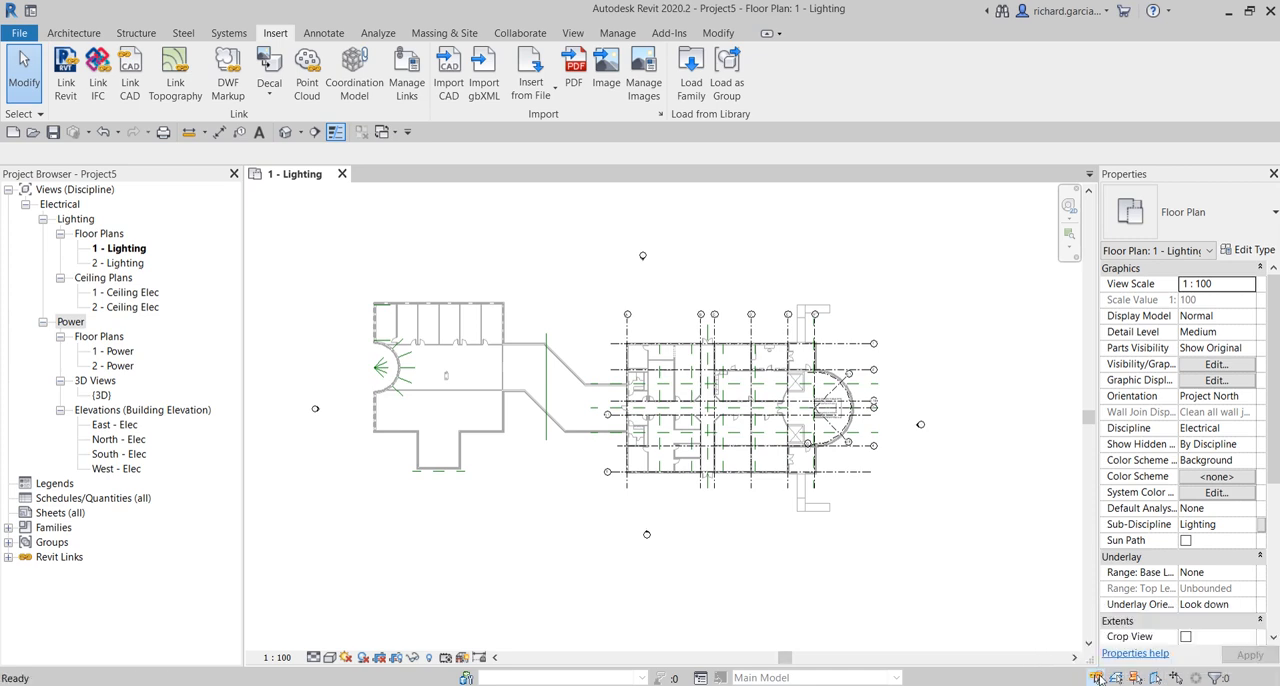
left_click(782, 421)
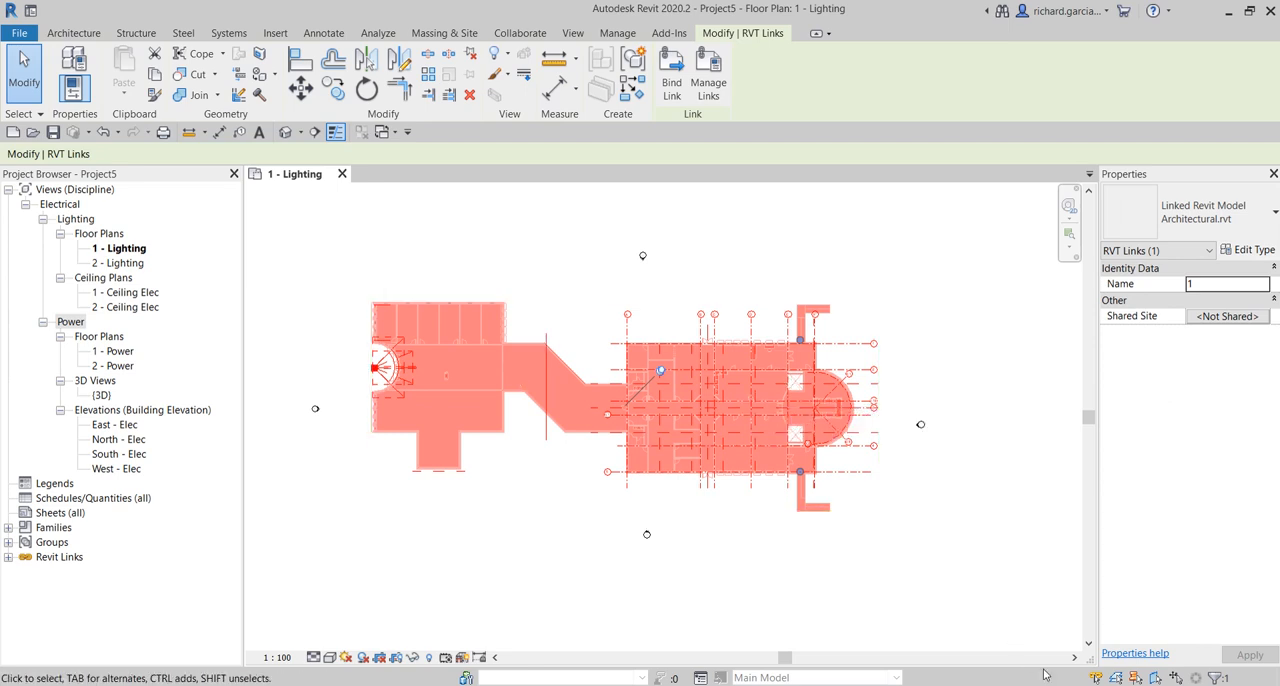
left_click(1016, 604)
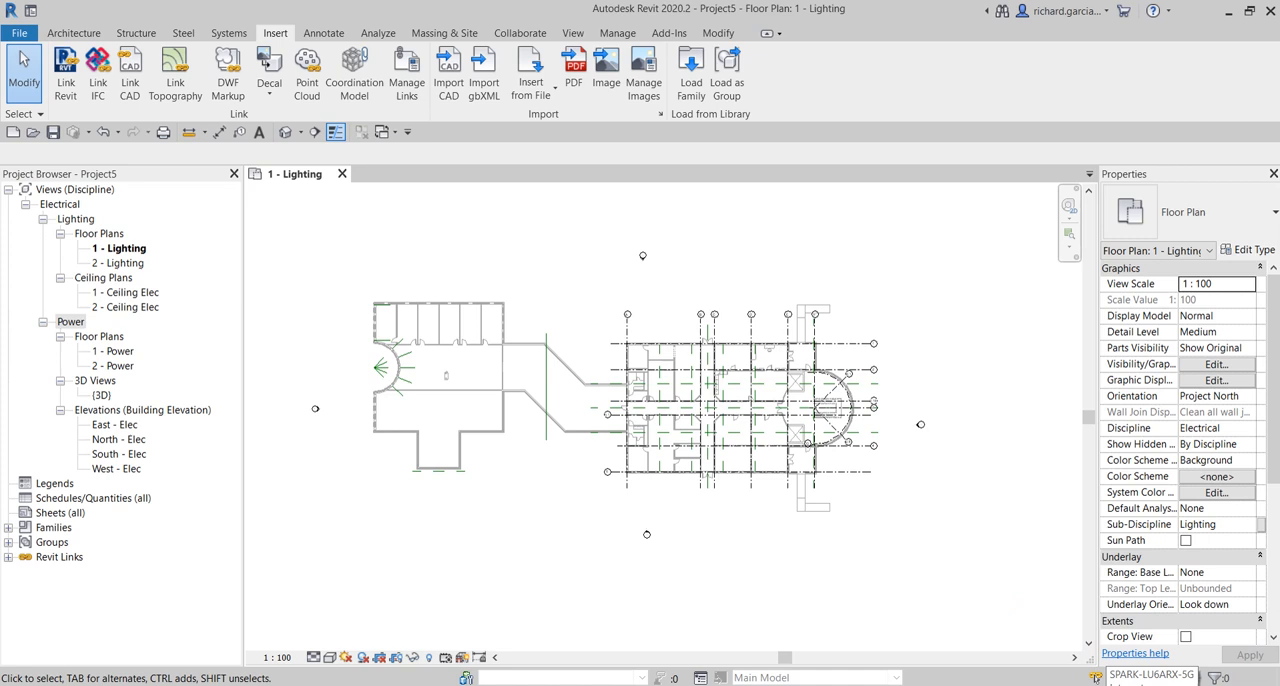
left_click(790, 455)
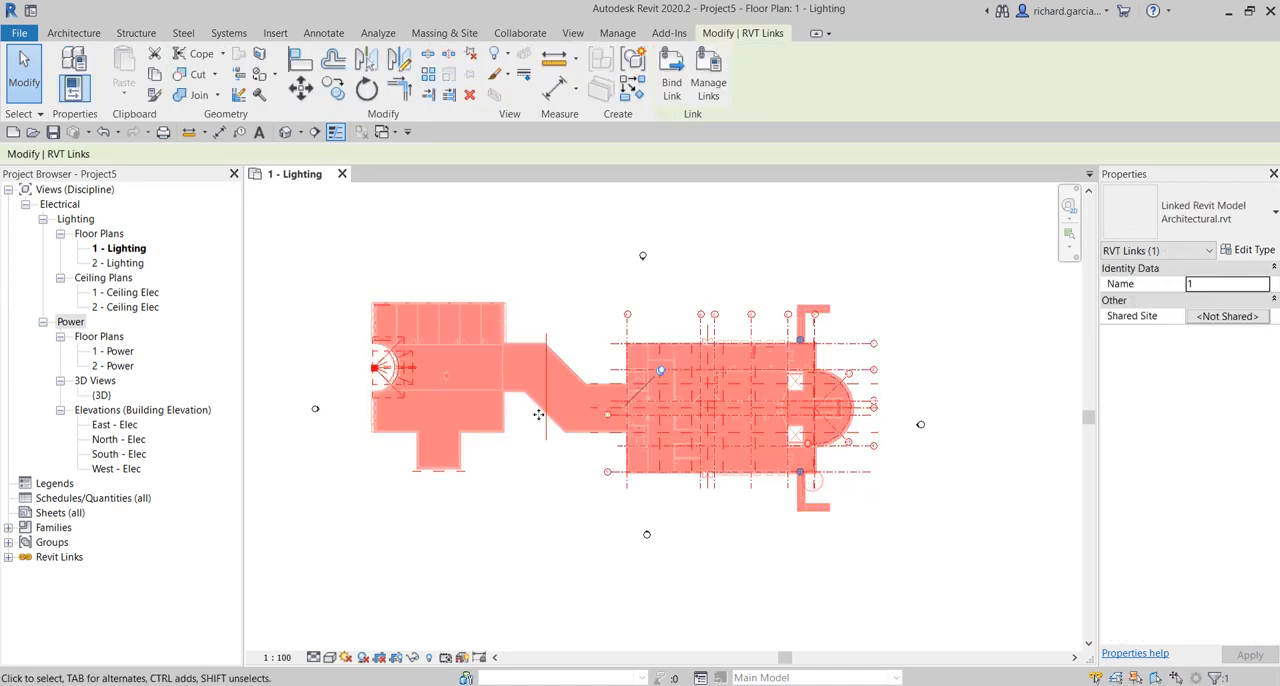
- Try selecting the pinned architectural link with selection of pinned elements turned off, and restore the selection setting
left_click(985, 546)
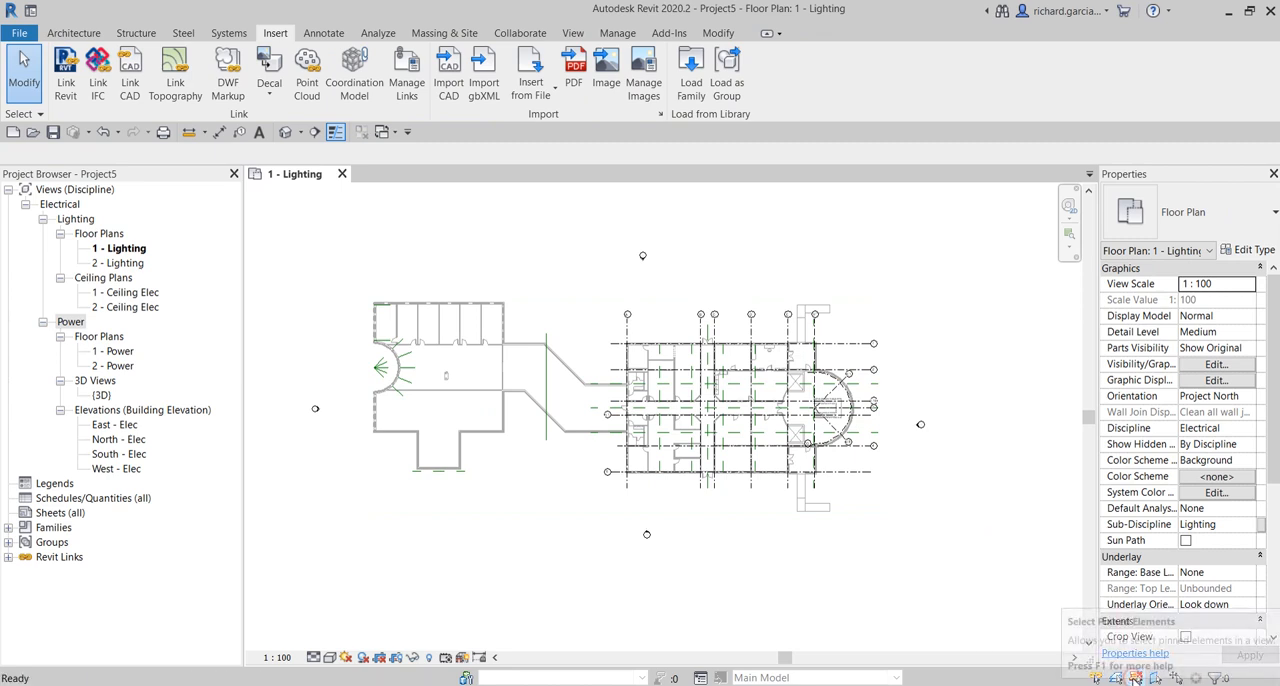
left_click(816, 293)
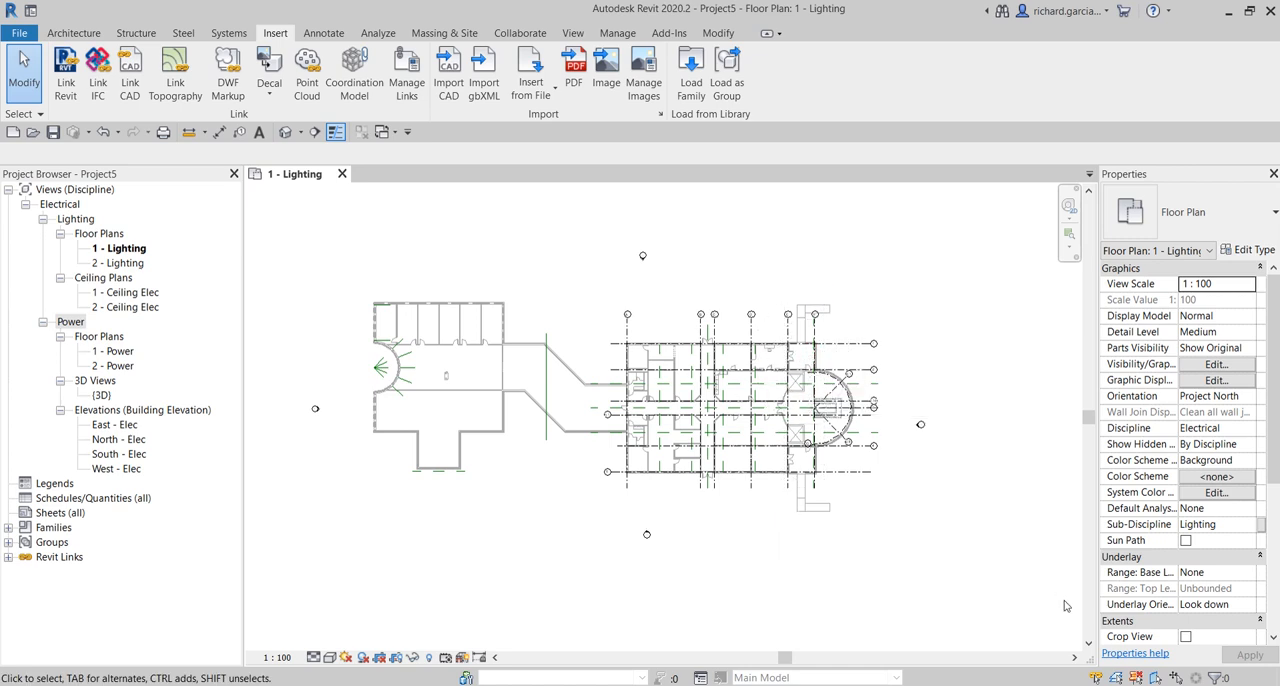
left_click(1138, 678)
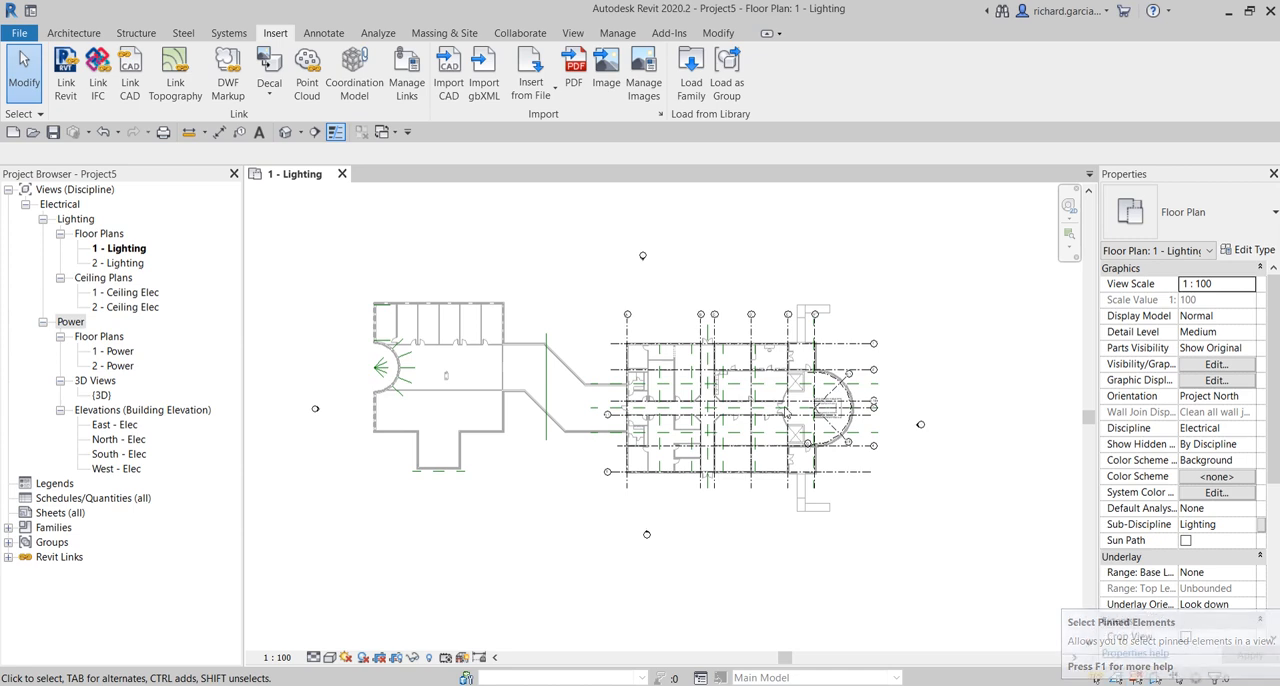
left_click_drag(847, 247, 754, 537)
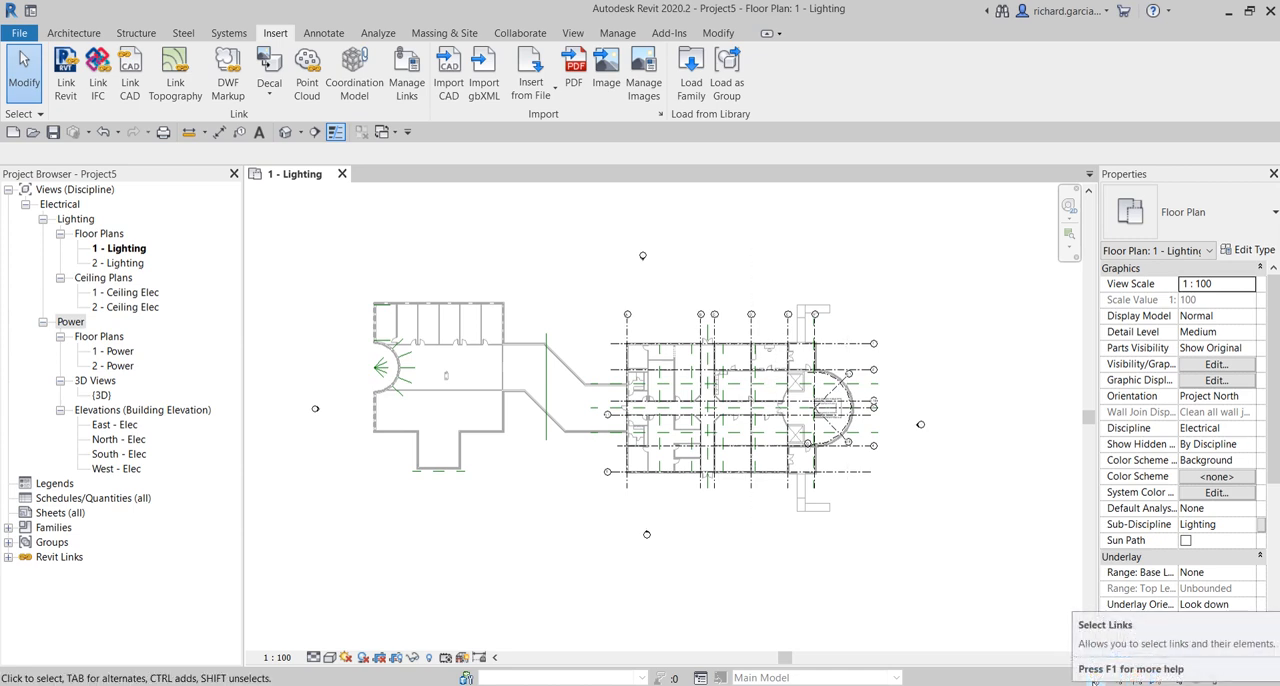
left_click(874, 581)
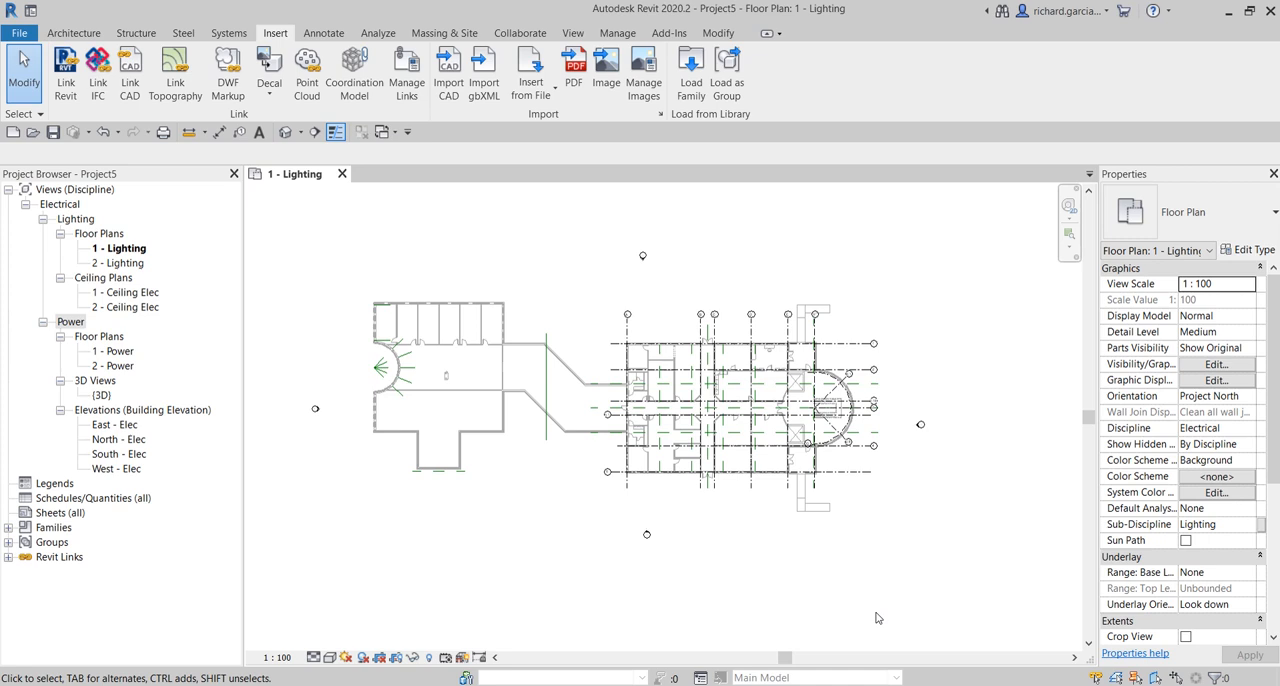
- Enable Room Bounding in the type properties of the linked Architectural.rvt model
left_click(808, 342)
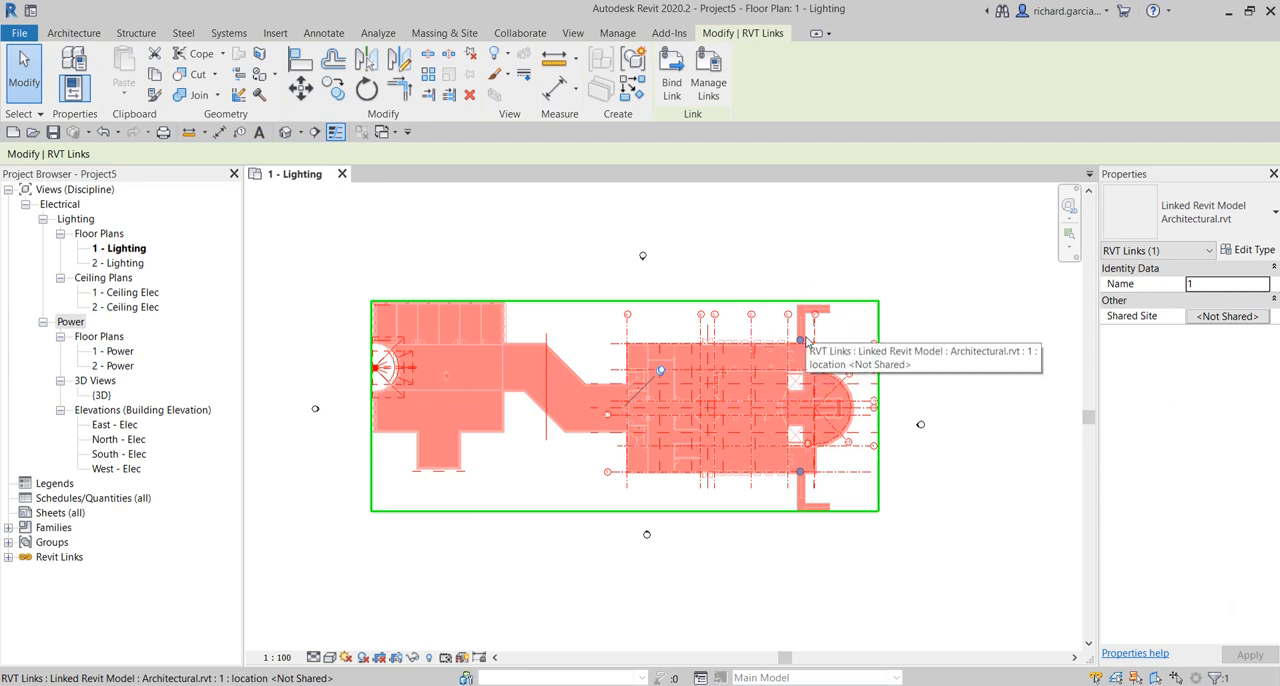
left_click(1252, 250)
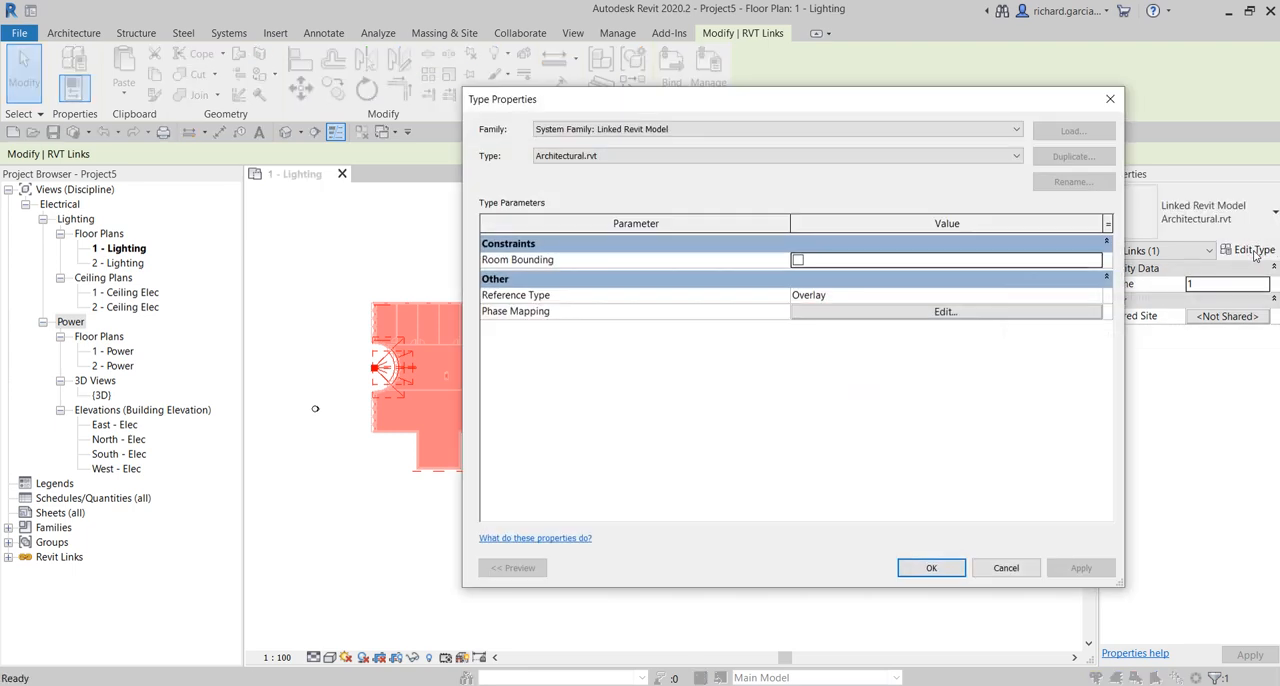
left_click_drag(703, 100, 619, 83)
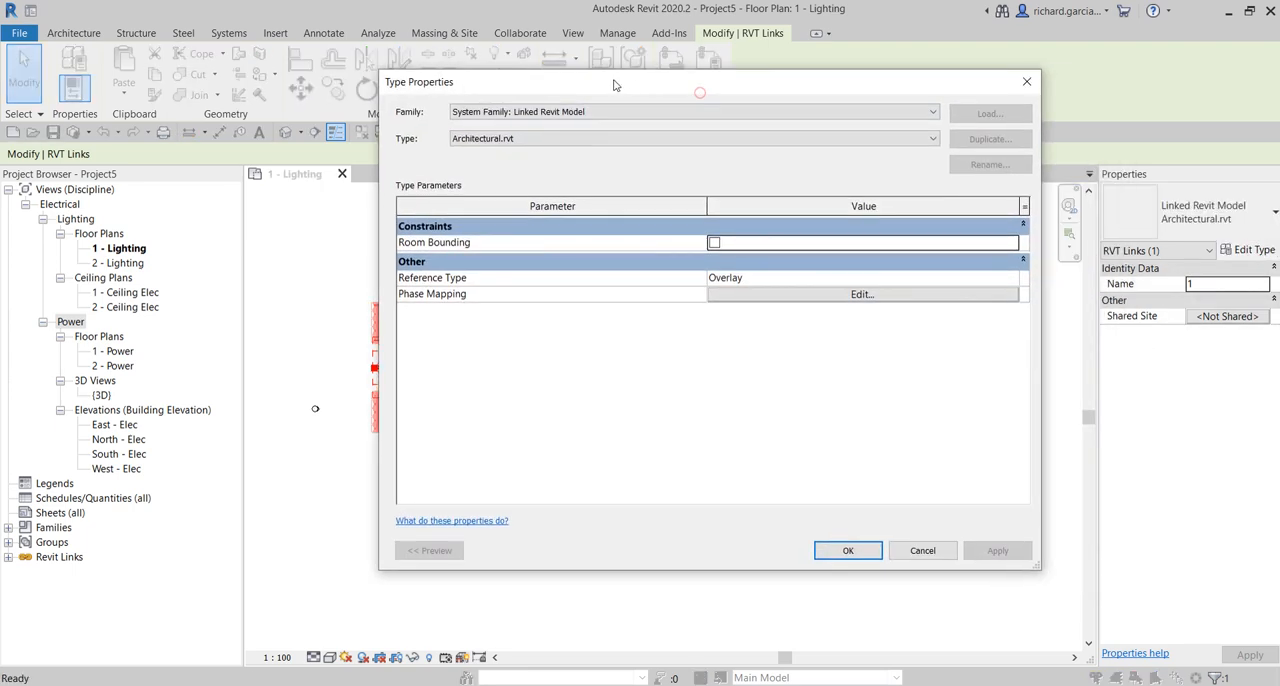
left_click(455, 245)
left_click(714, 244)
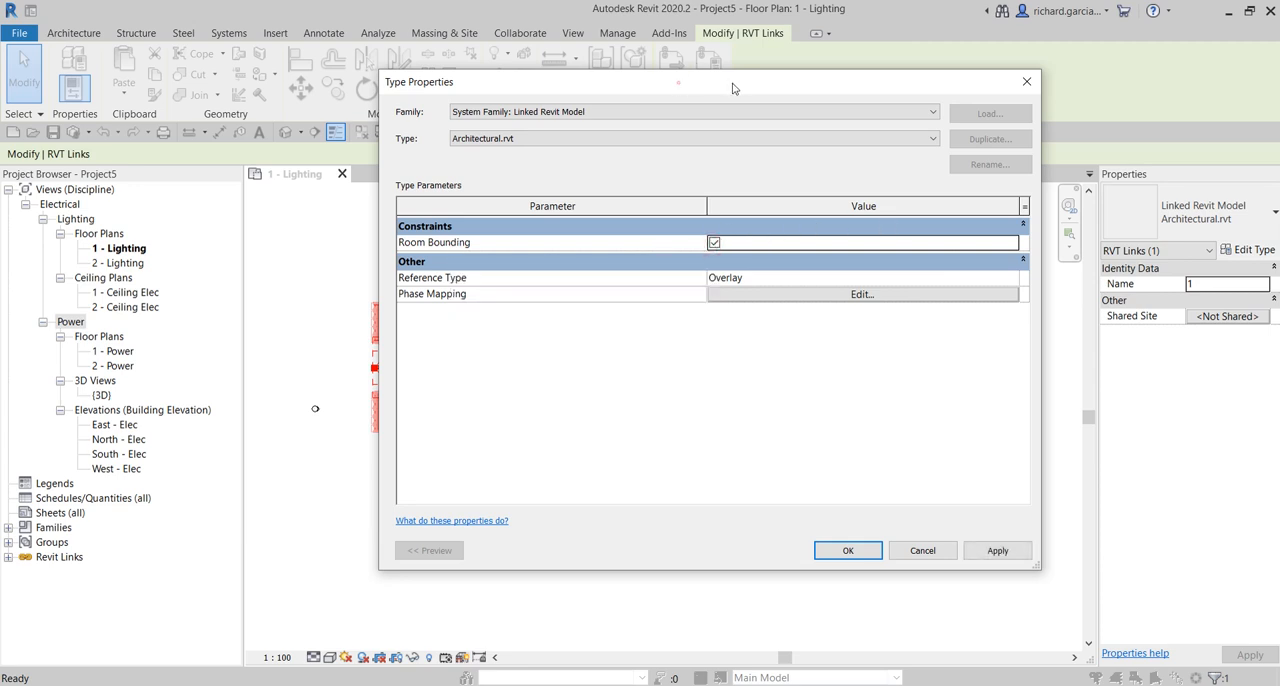
left_click_drag(682, 88, 1078, 108)
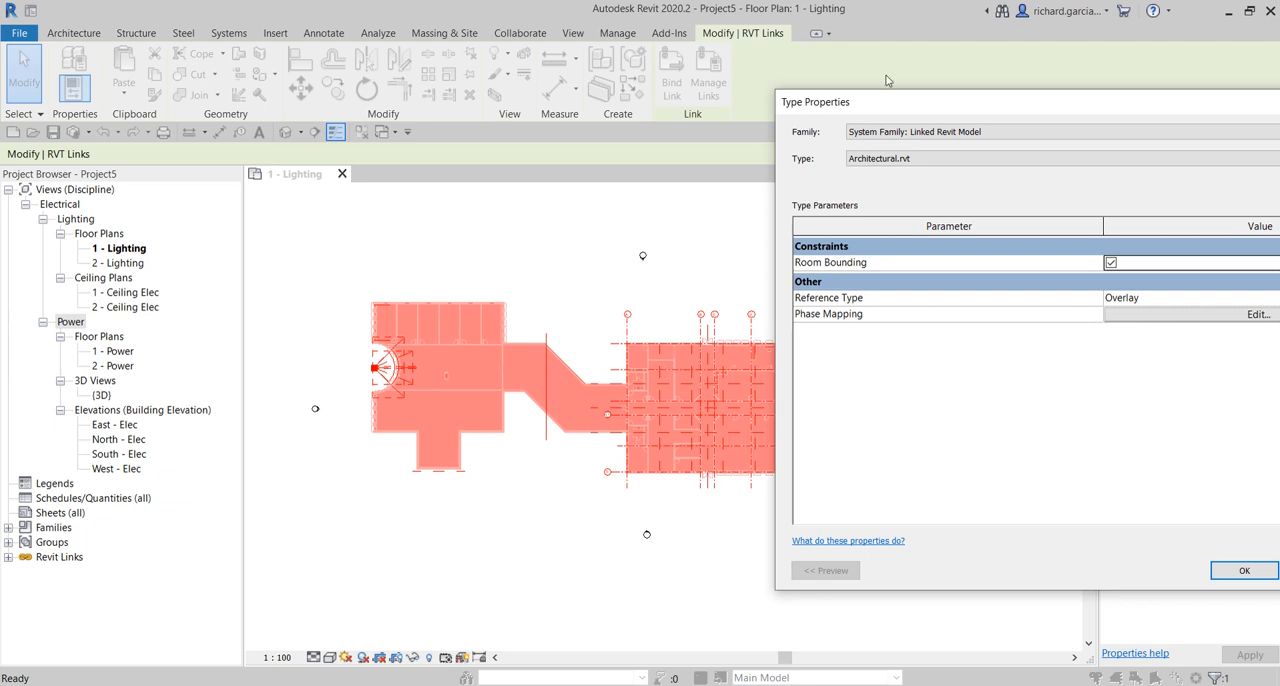
left_click_drag(947, 102, 273, 76)
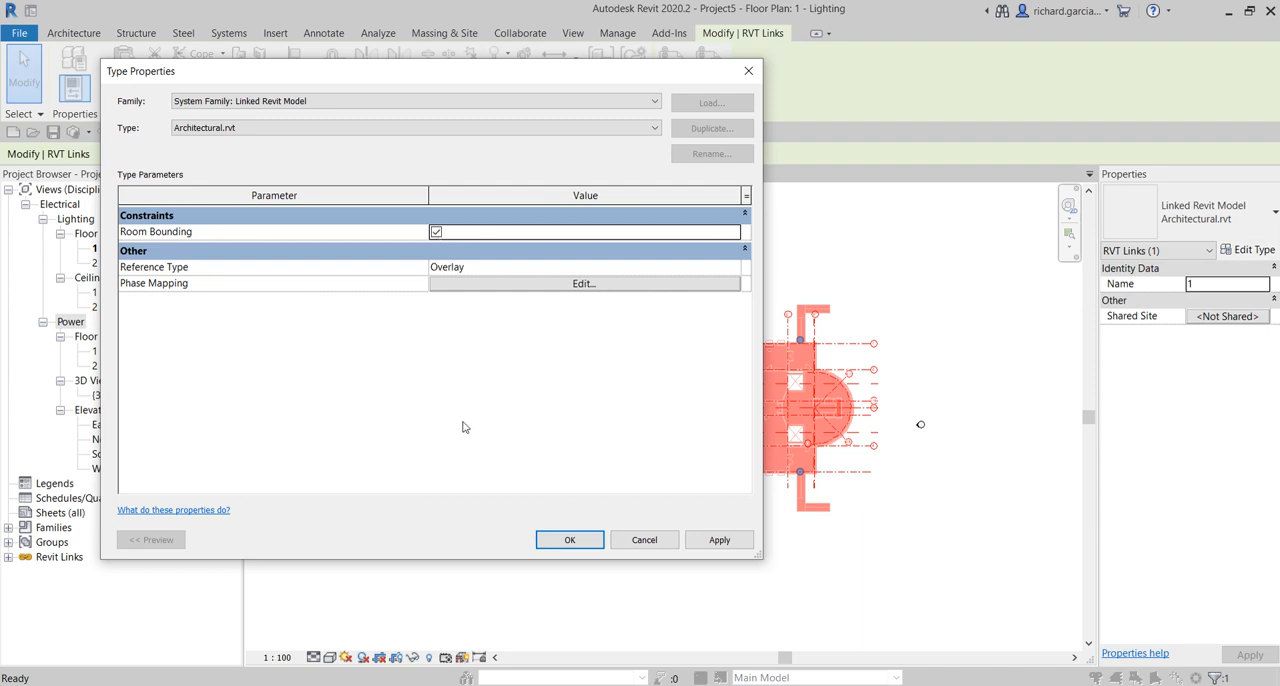
left_click(566, 545)
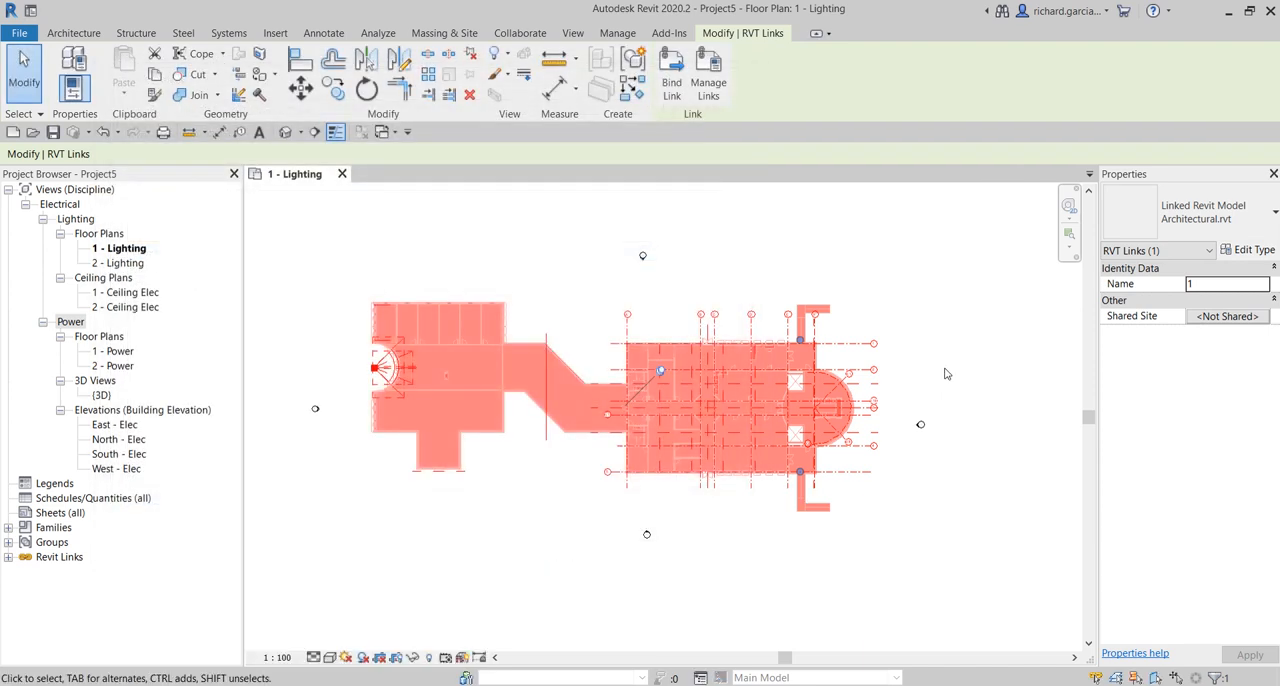
left_click(953, 276)
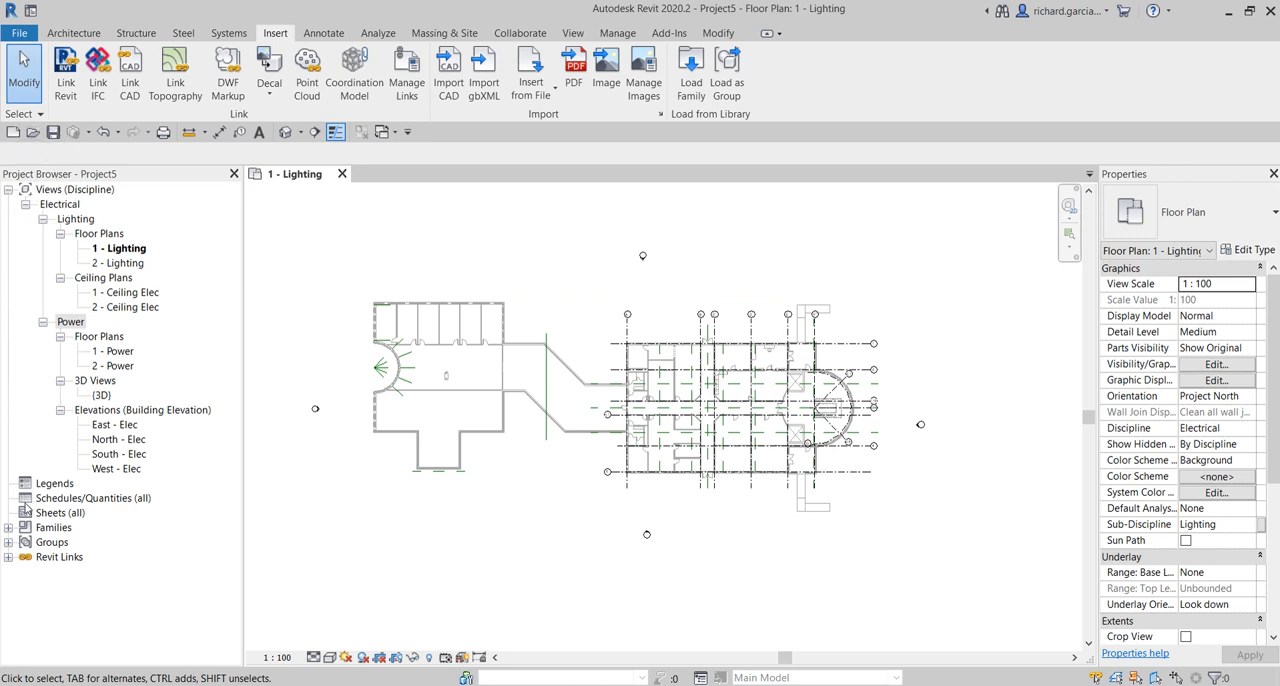
- Review the reload, unload and other management options available for Architectural.rvt under the project's Revit links
left_click(8, 557)
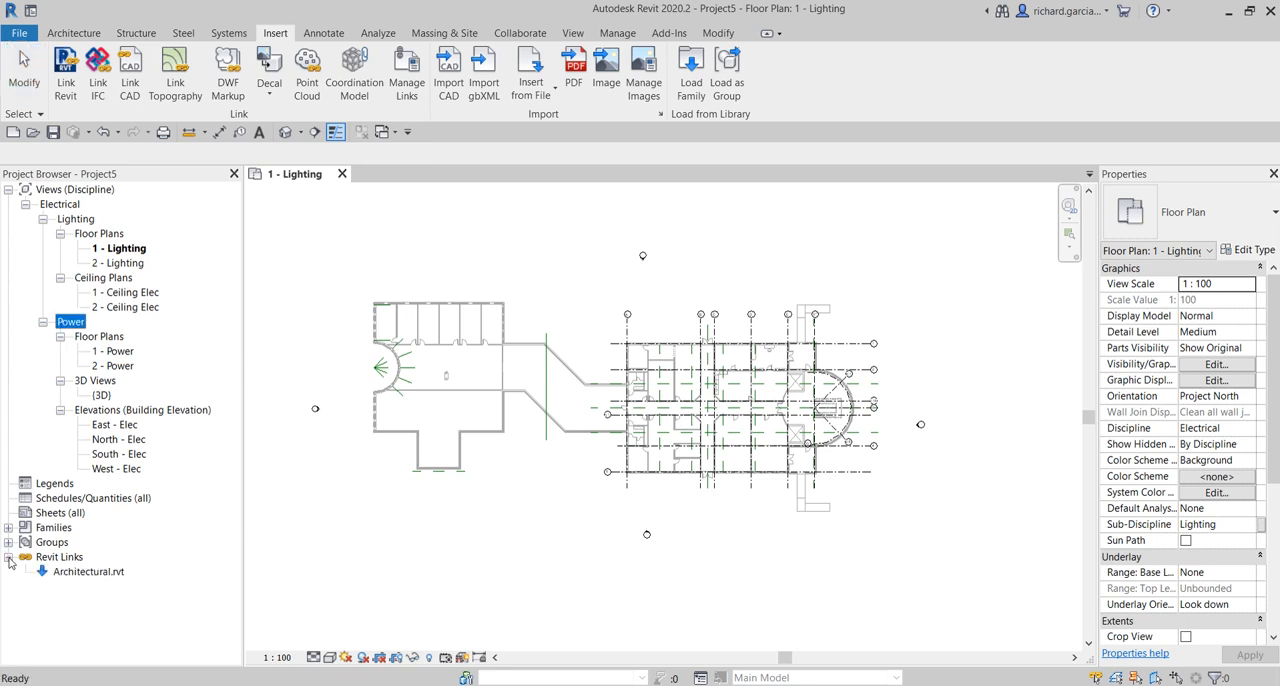
left_click(72, 575)
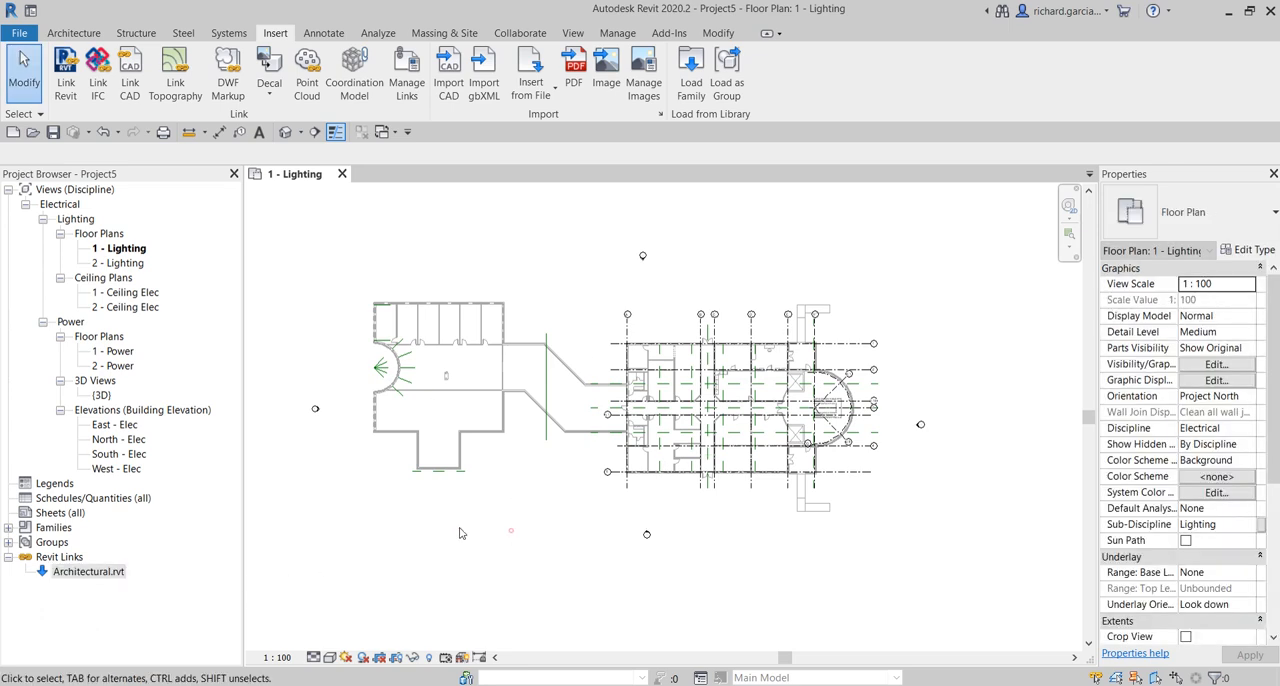
left_click(511, 531)
right_click(103, 577)
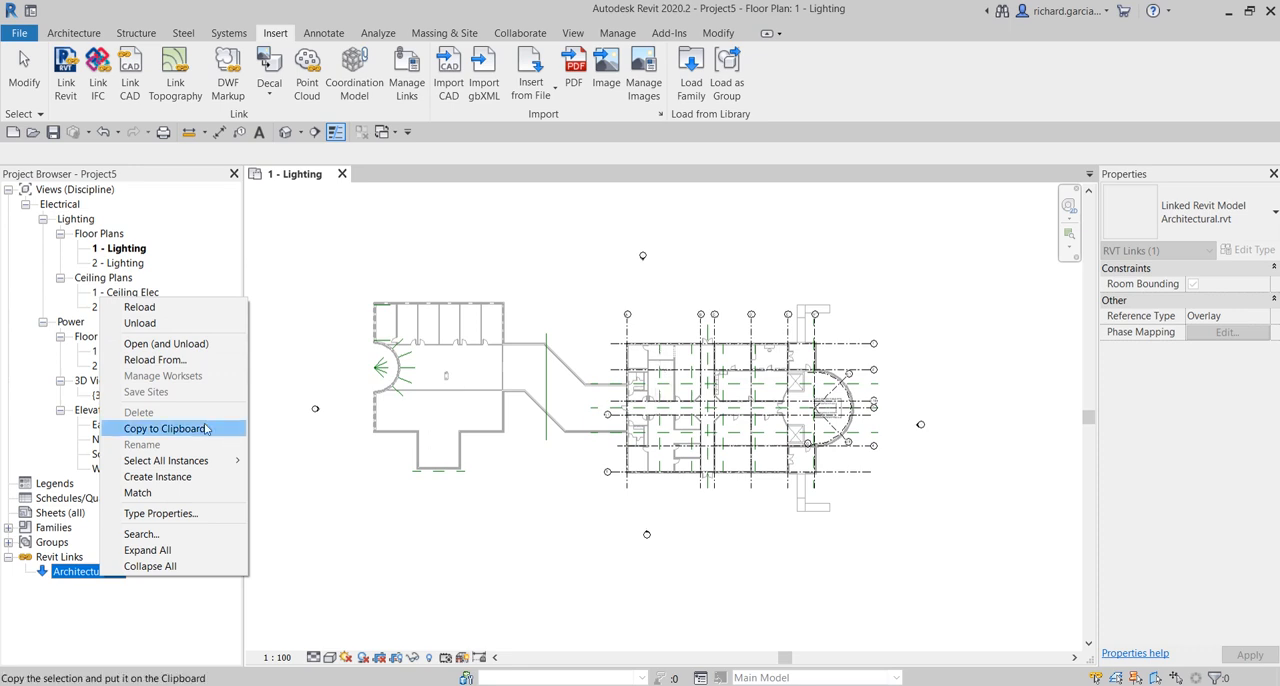
key("ctrl")
key("ctrl")
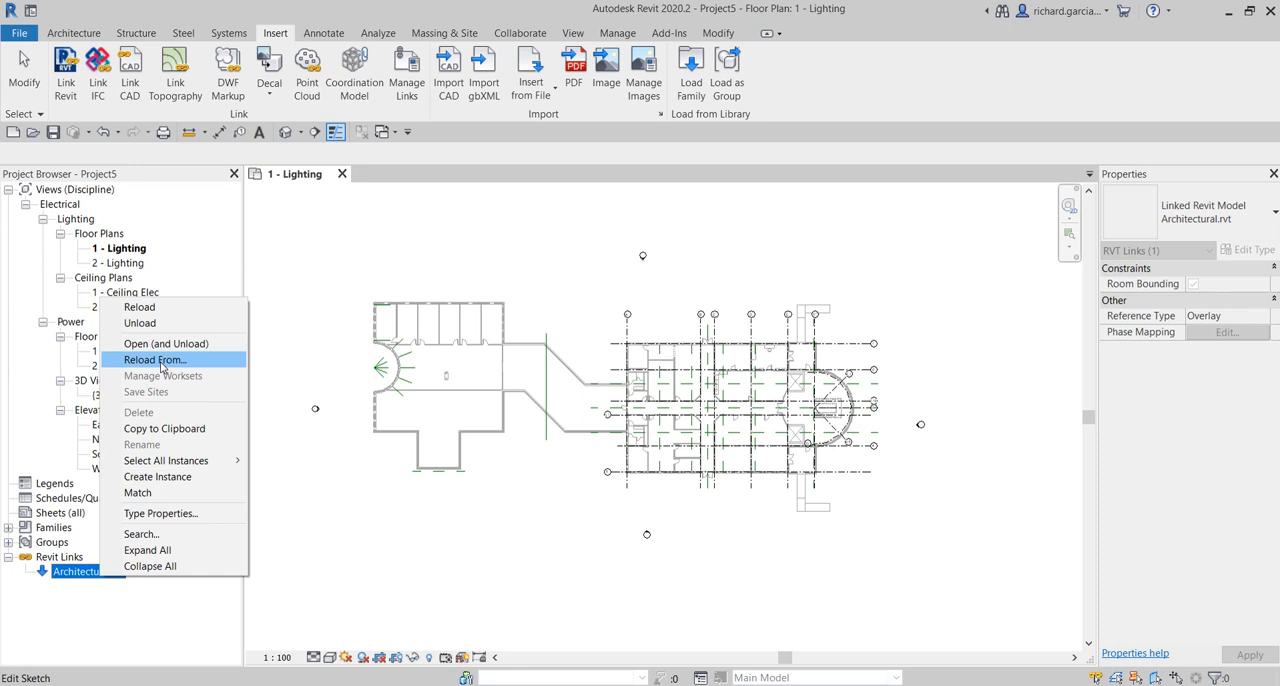
left_click(521, 266)
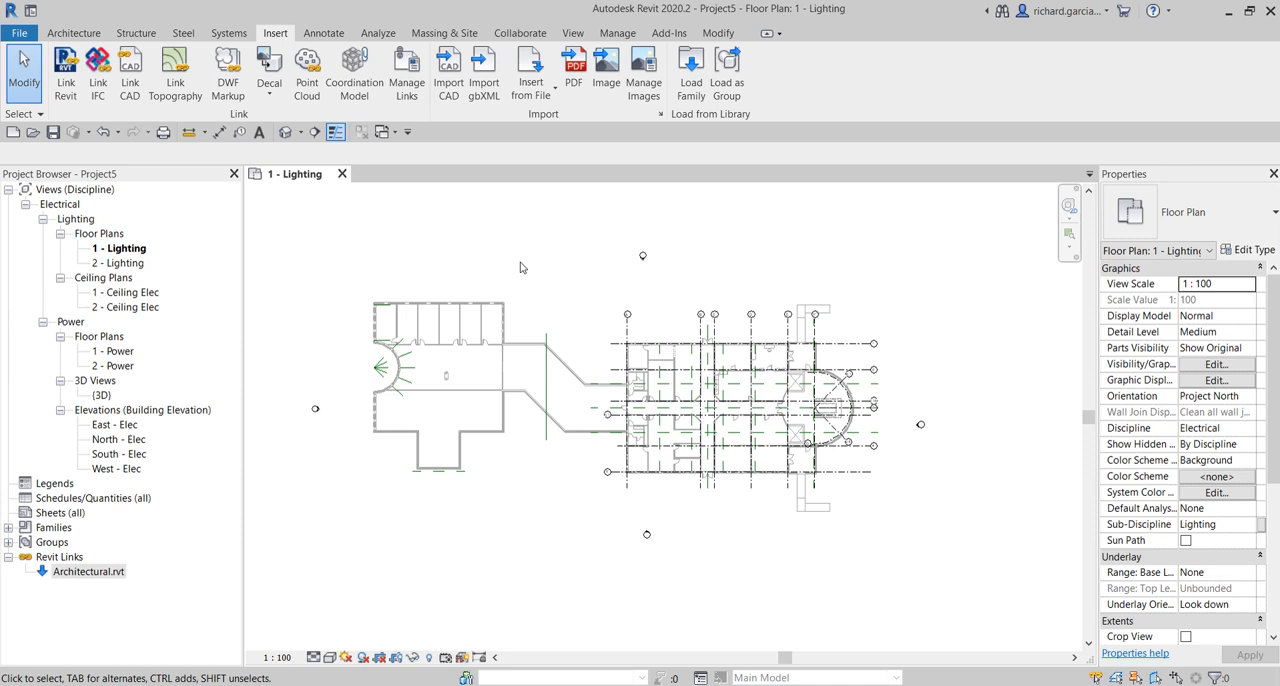
- Open the Manage Links dialog and review its listings for Revit links and CAD formats
left_click(280, 36)
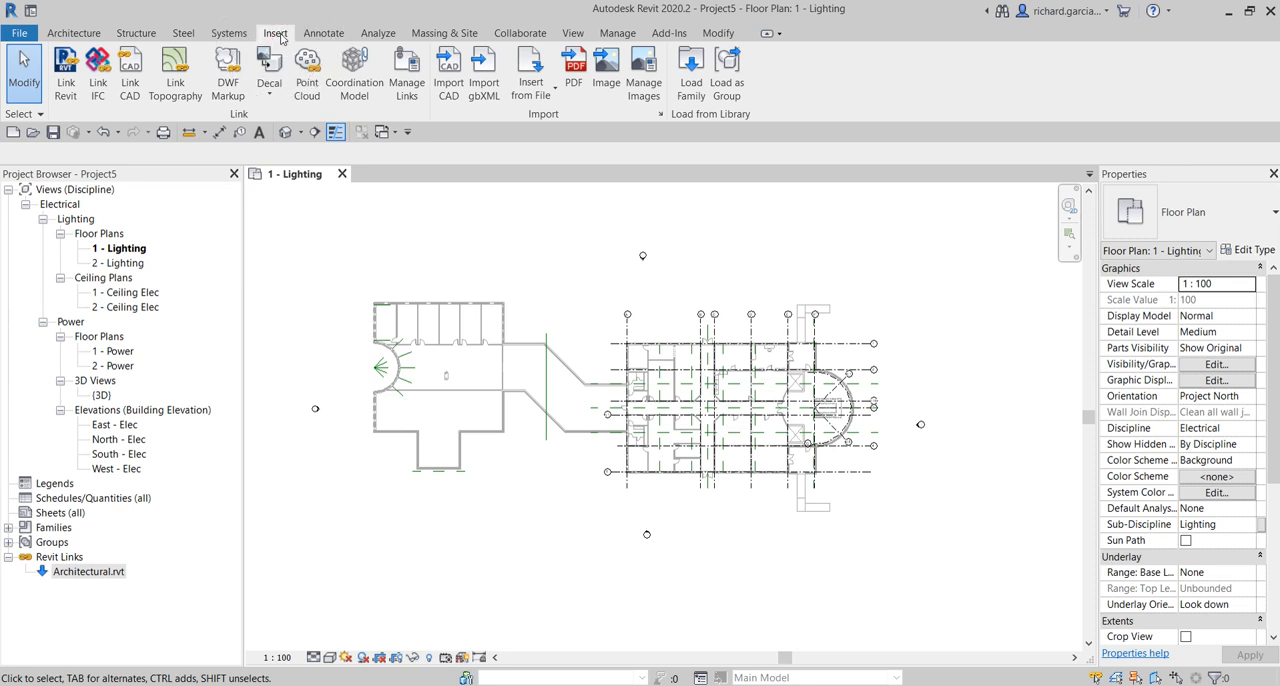
left_click(406, 80)
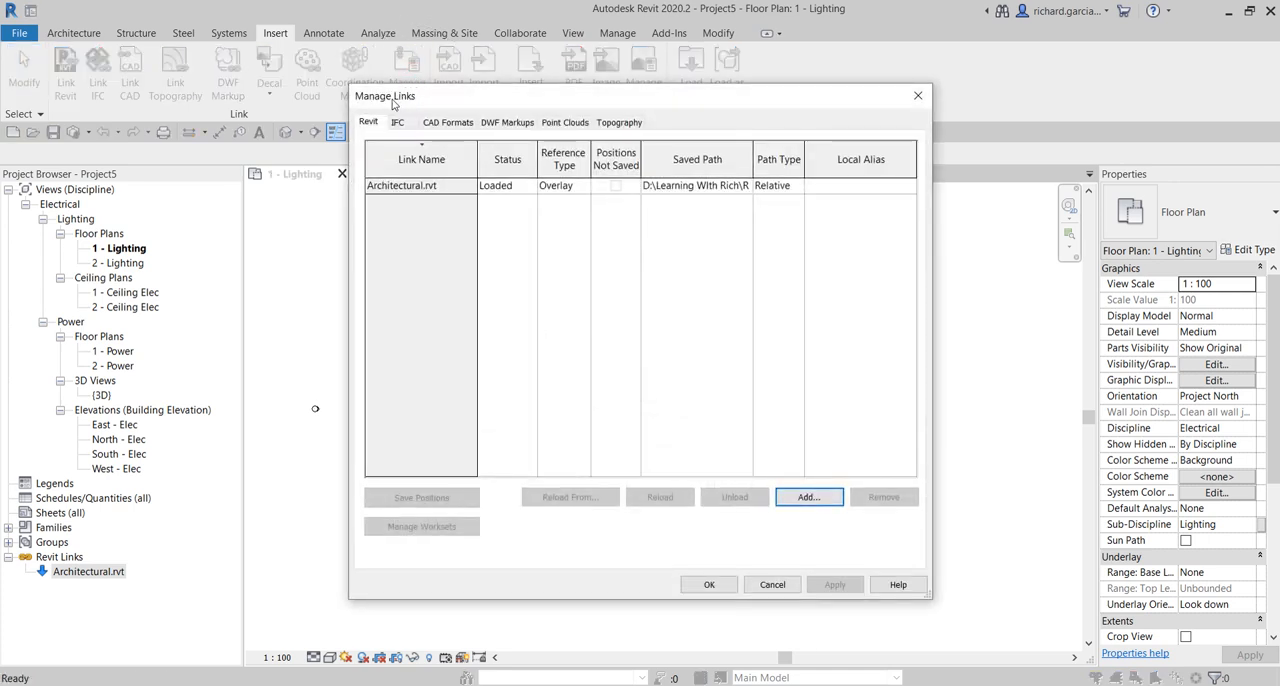
key("ctrl")
key("ctrl")
key("ctrl")
key("ctrl")
left_click(455, 124)
key("ctrl")
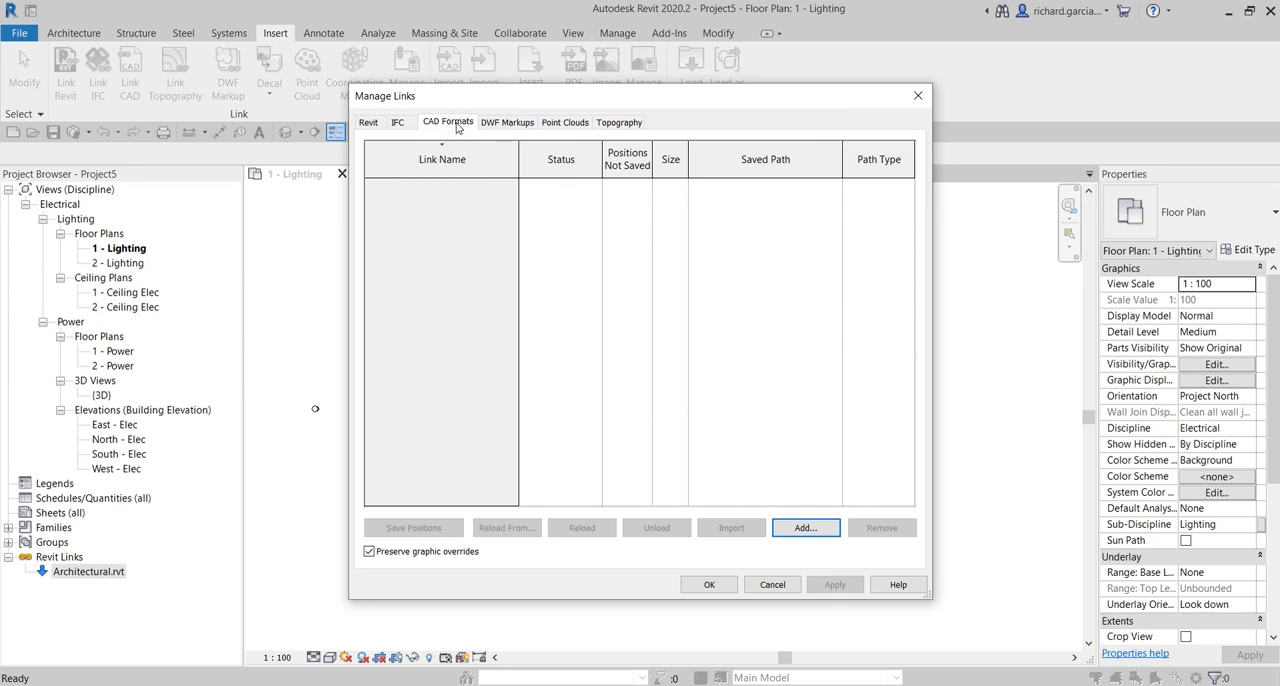
key("ctrl")
left_click(369, 123)
key("ctrl")
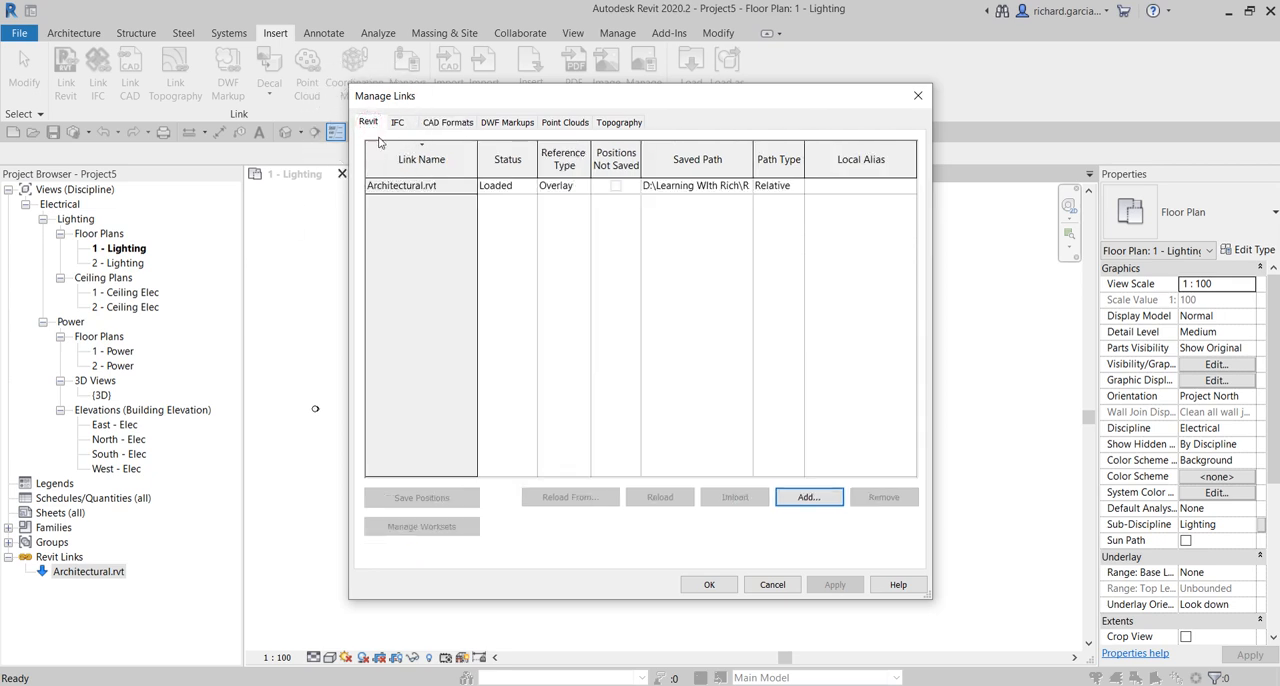
- Check the reference type and path type choices for the Architectural.rvt link, keeping Overlay and Relative, and close the link manager
left_click(395, 187)
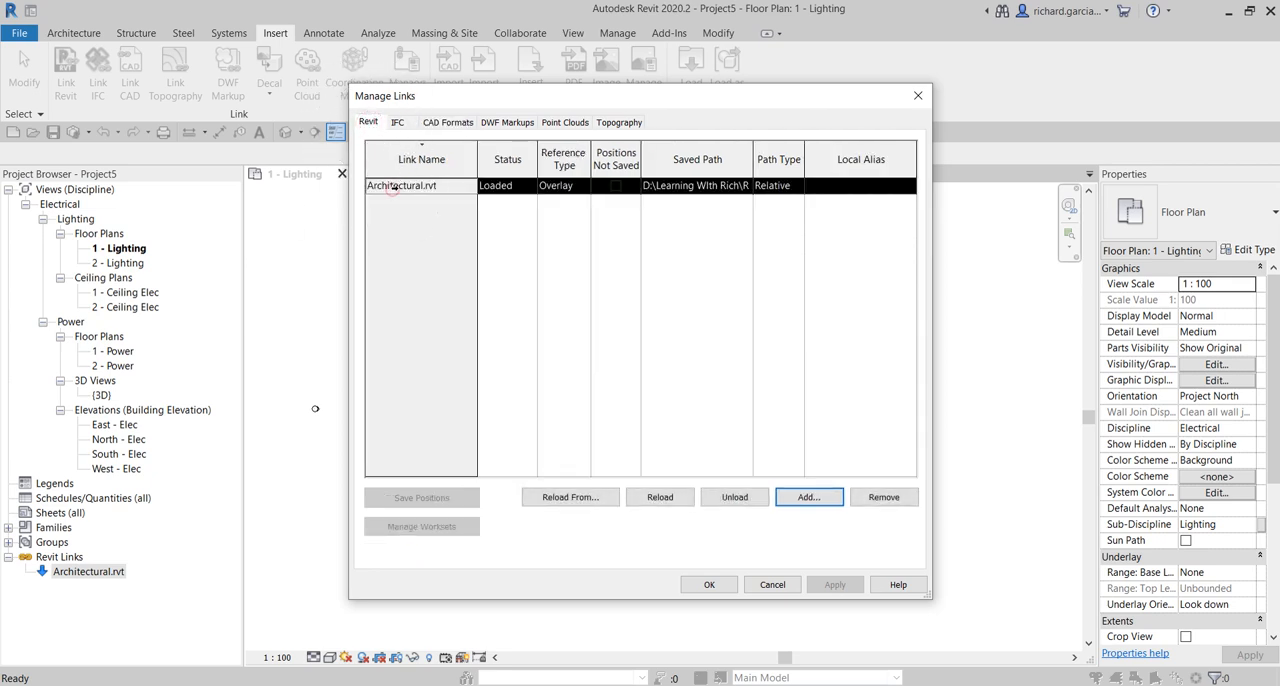
key("ctrl")
left_click(584, 188)
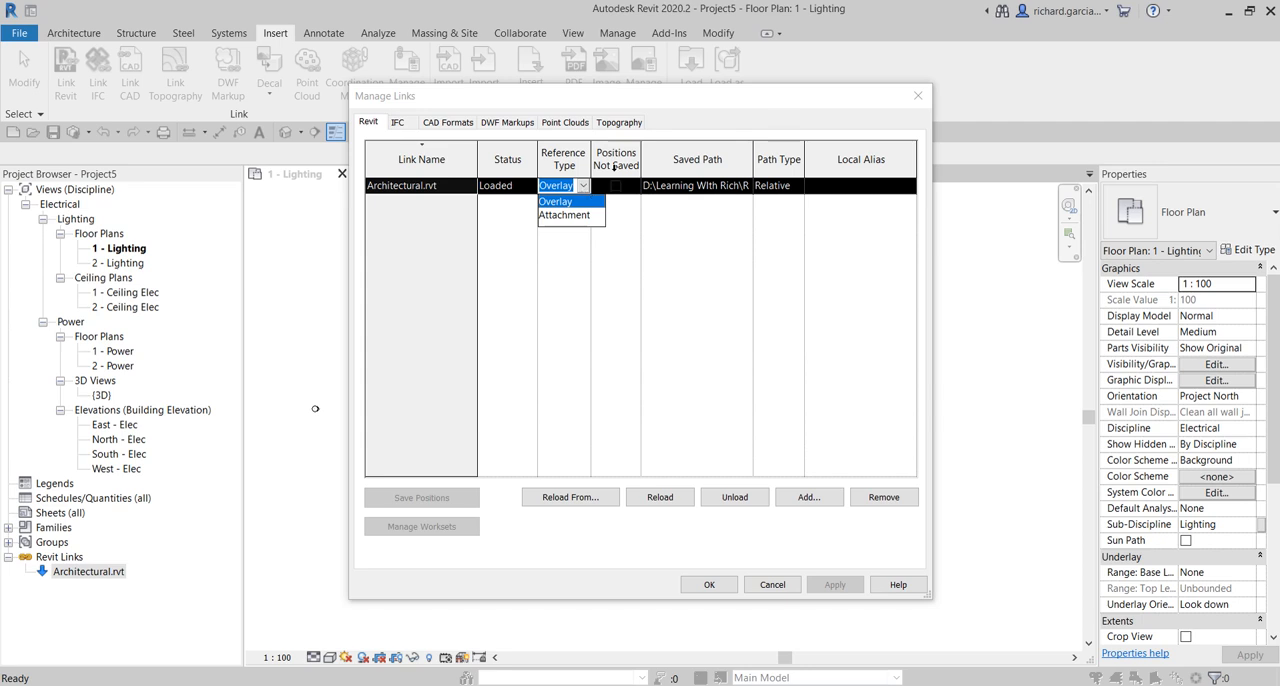
left_click(614, 167)
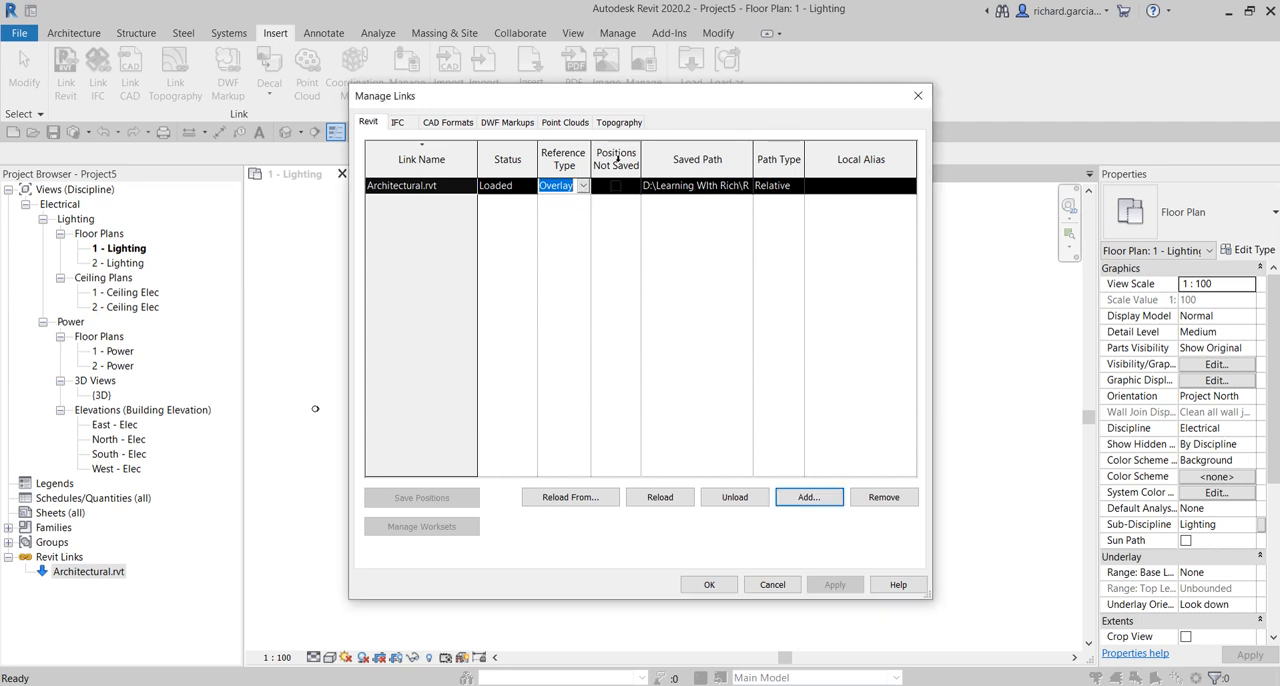
left_click(795, 193)
left_click(796, 191)
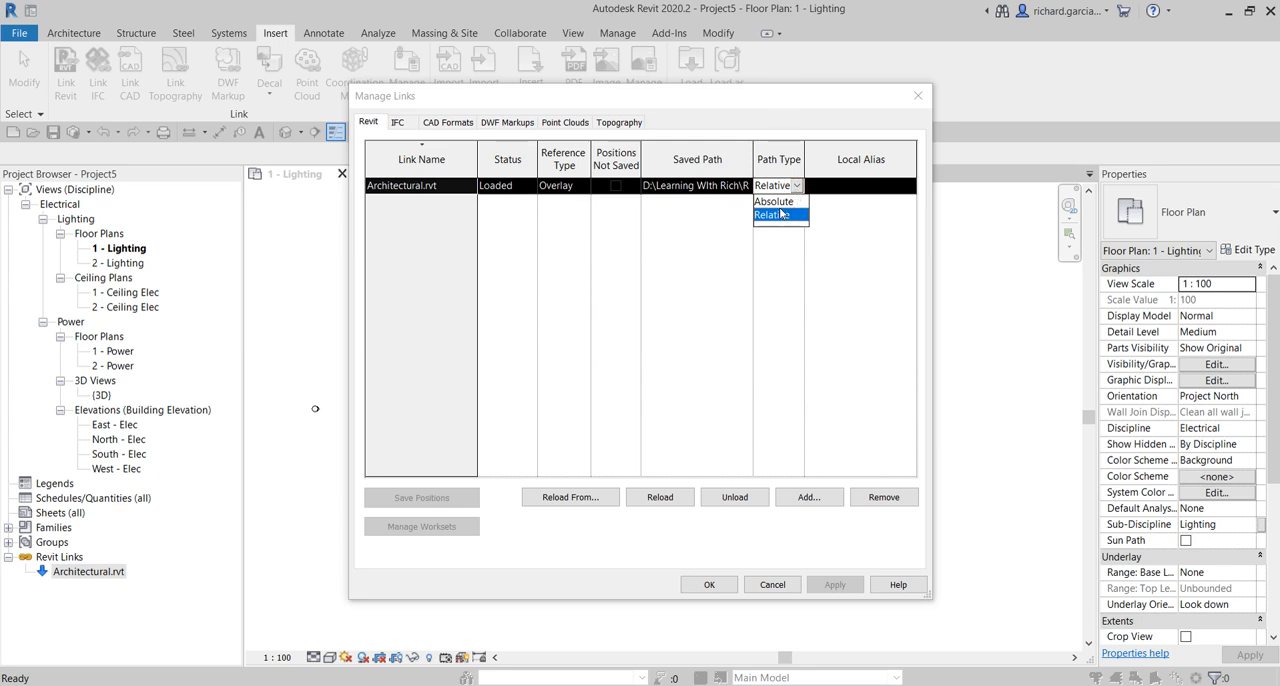
left_click(801, 274)
key("ctrl")
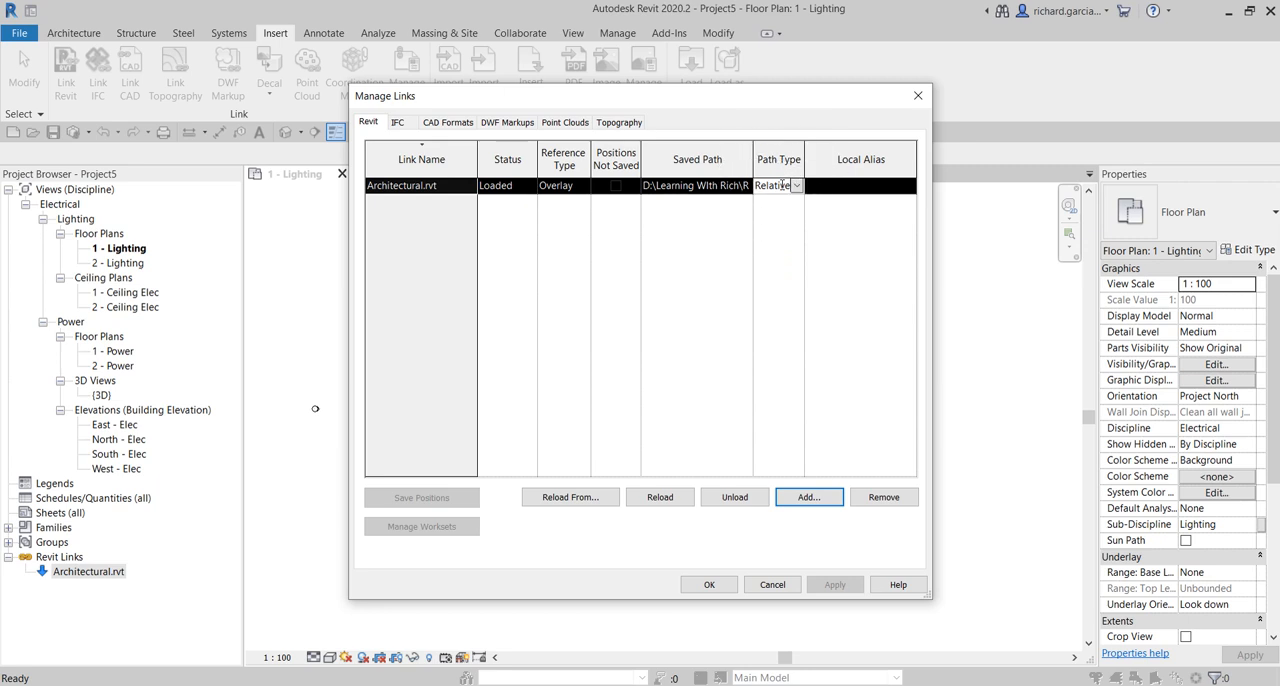
left_click(709, 585)
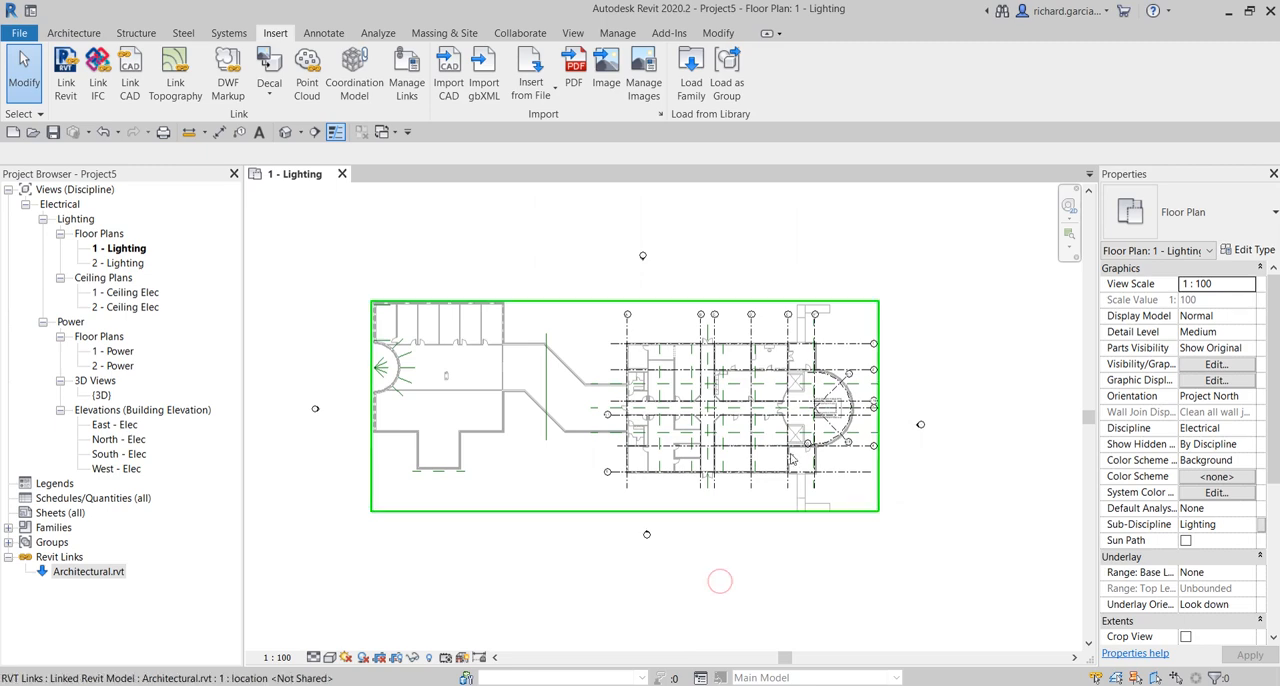
- Examine the walls, rooms and grid lines of the linked architectural model in the 1 - Lighting floor plan
scroll(549, 410, "up", 3)
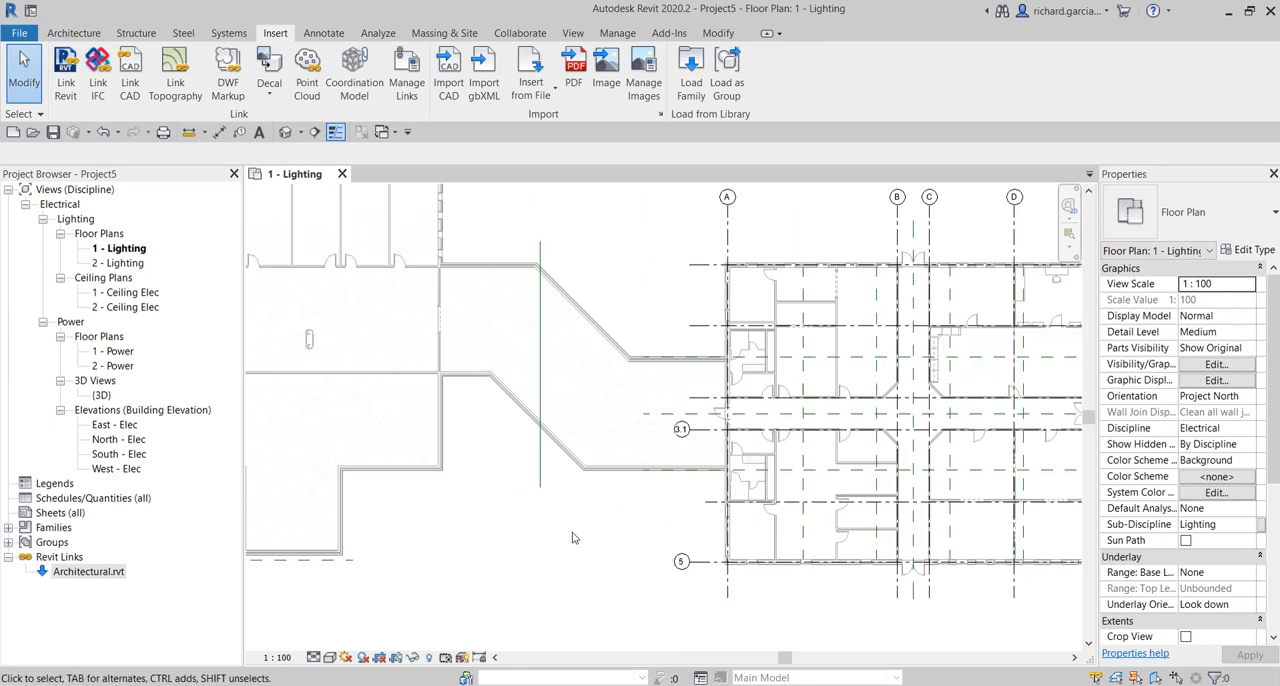
scroll(670, 558, "down", 2)
middle_click_drag(626, 450, 629, 403)
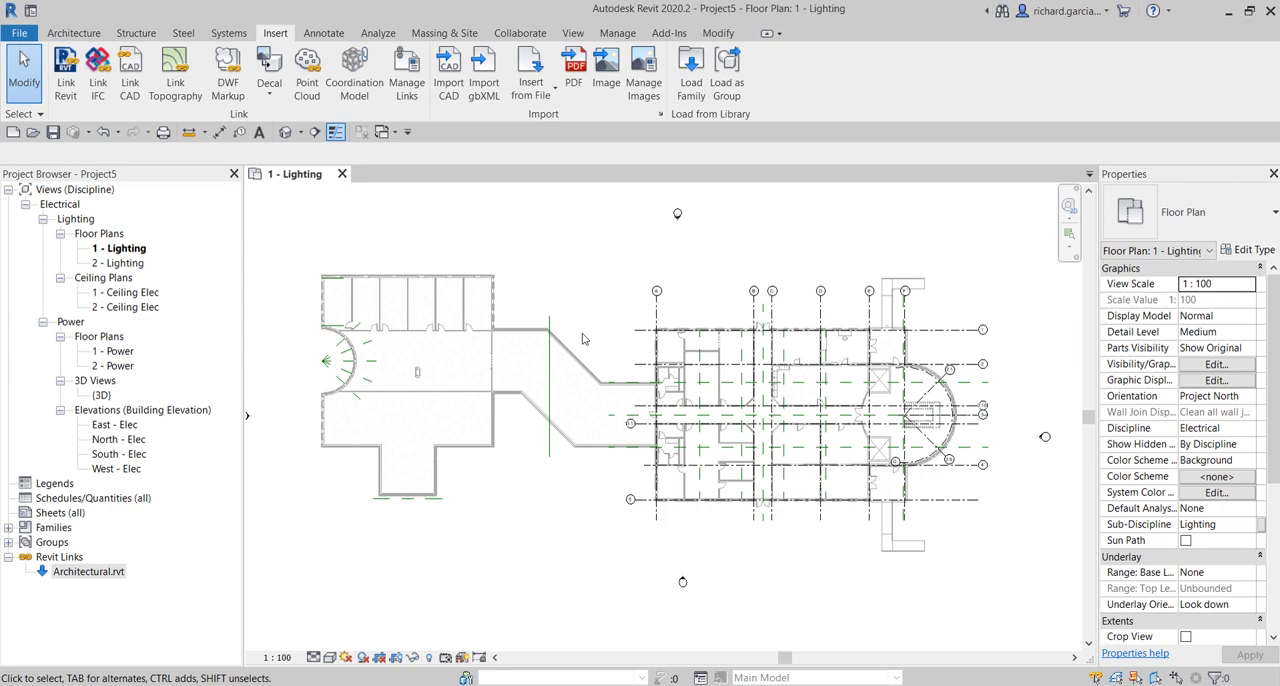
scroll(740, 405, "up", 4)
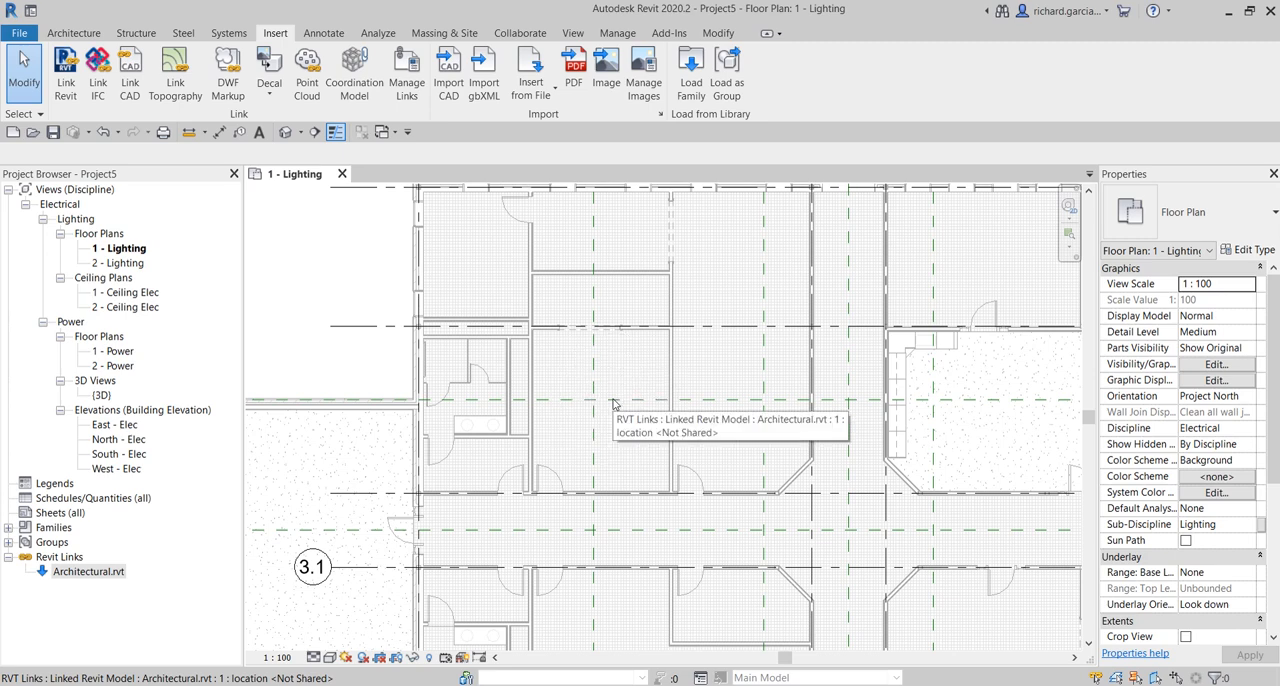
scroll(614, 403, "down", 5)
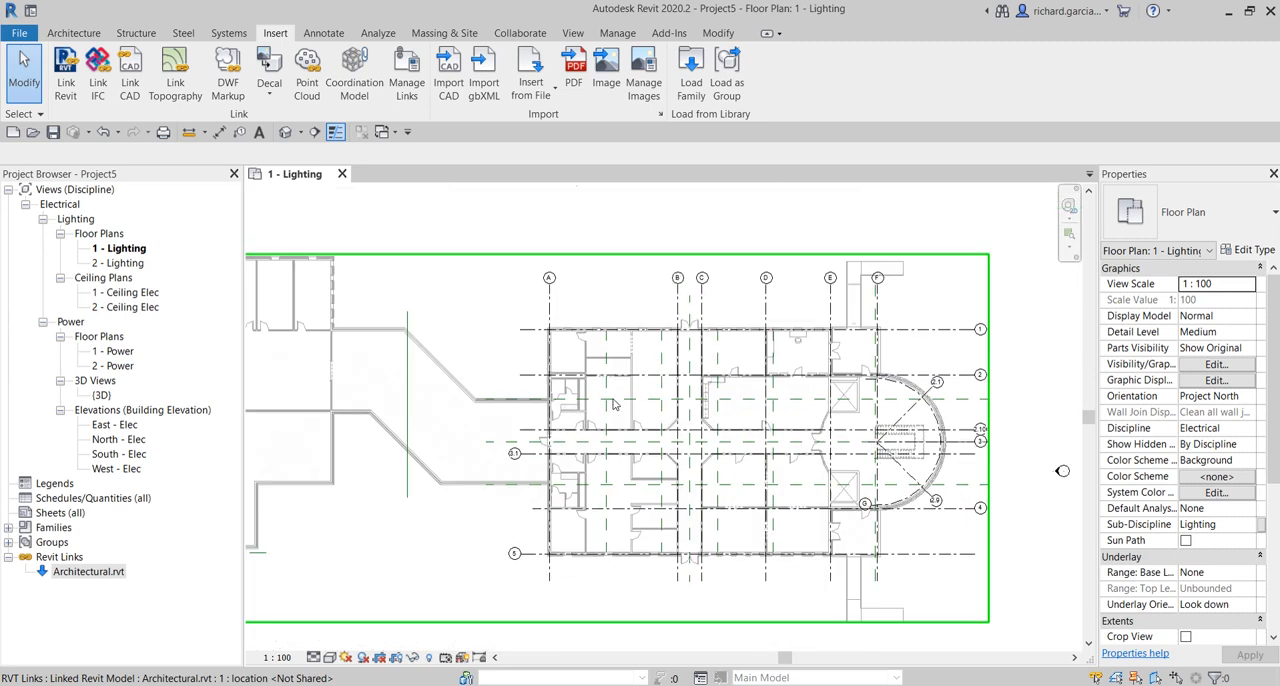
scroll(680, 211, "down", 2)
middle_click_drag(692, 242, 743, 247)
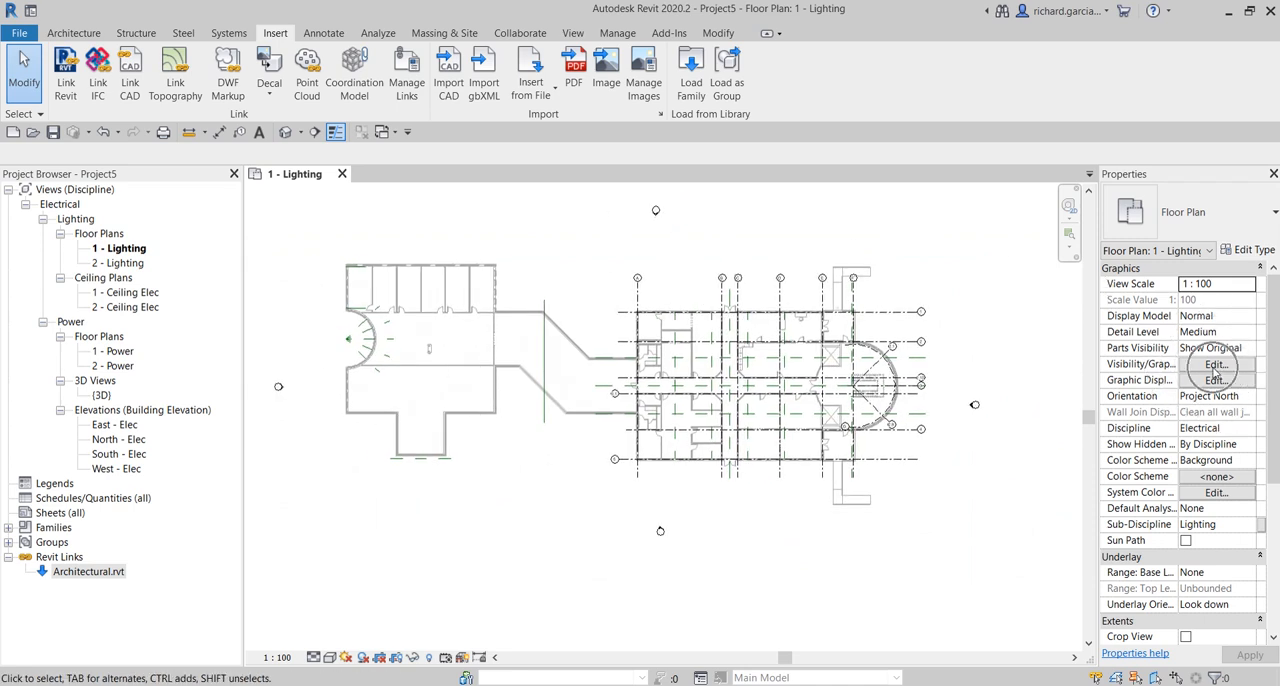
- Set the Architectural.rvt link's display settings to Custom in the lighting plan's visibility overrides, with its annotation categories also set to Custom
left_click(1214, 366)
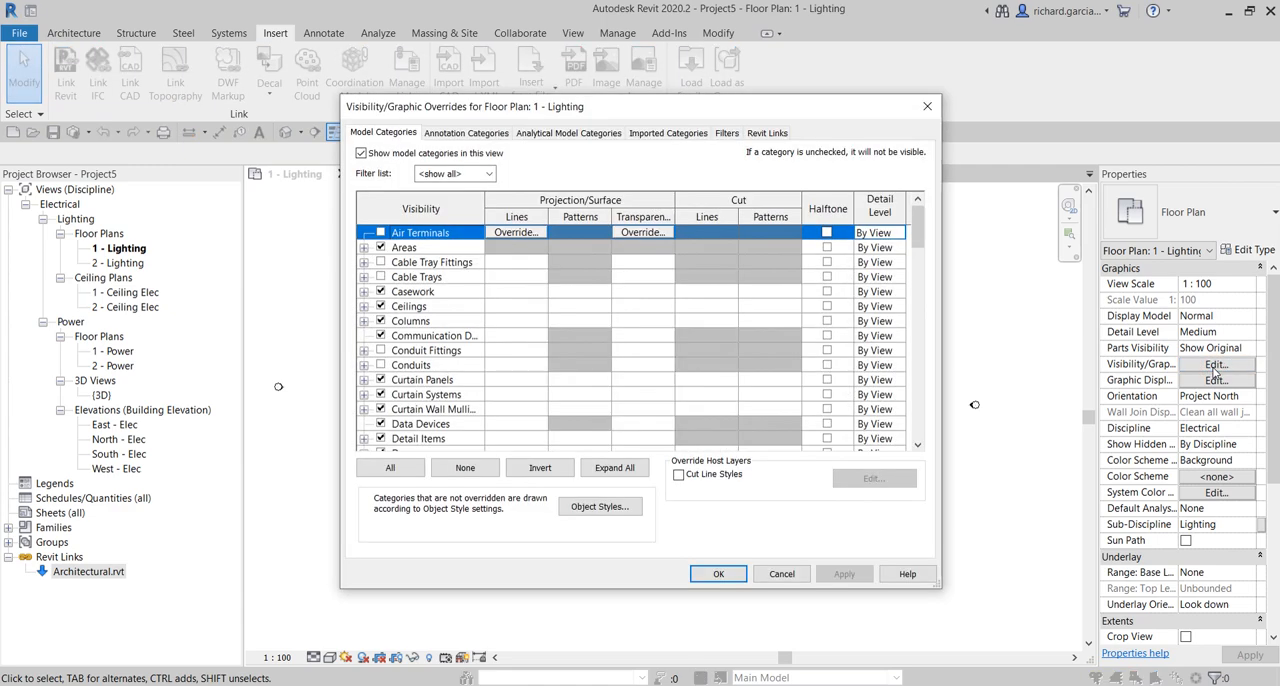
left_click(766, 133)
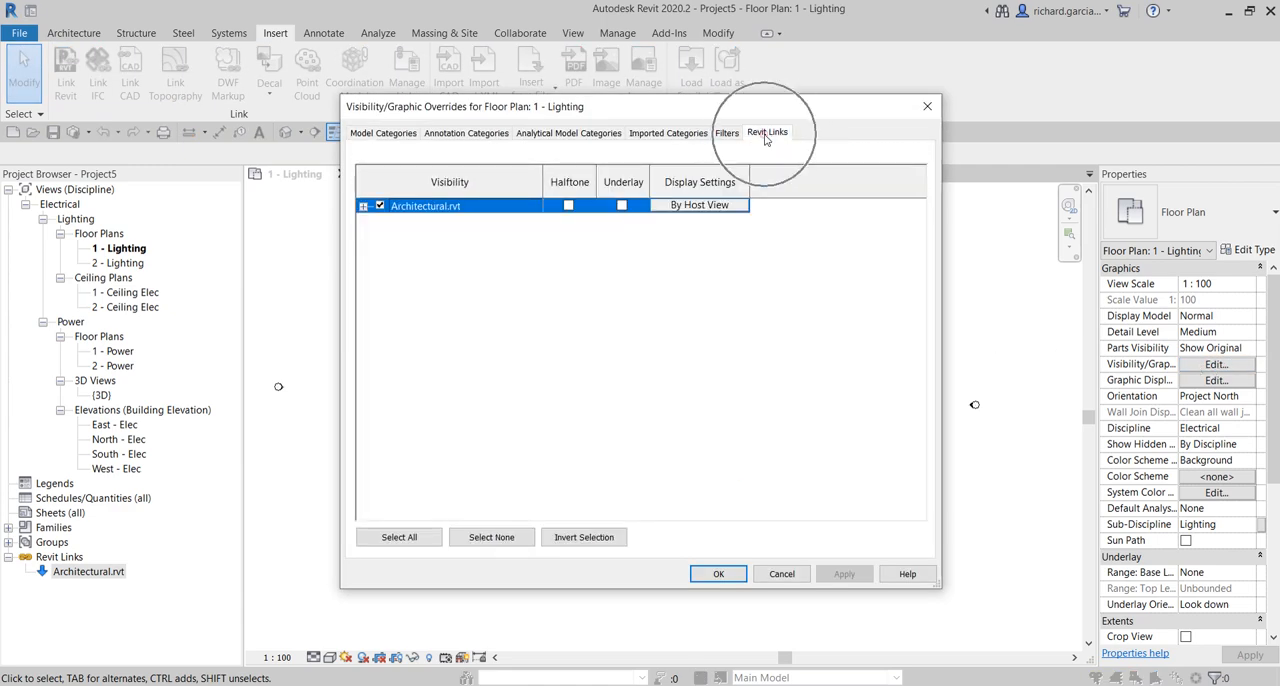
left_click(498, 207)
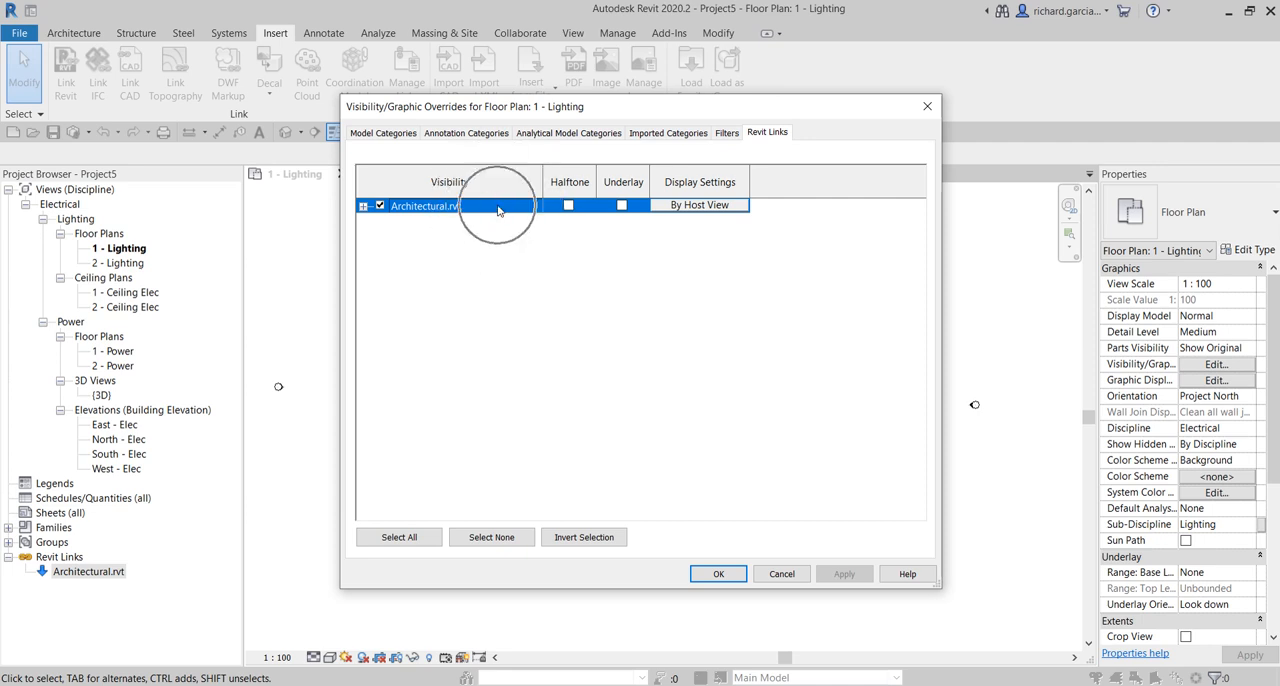
left_click(700, 206)
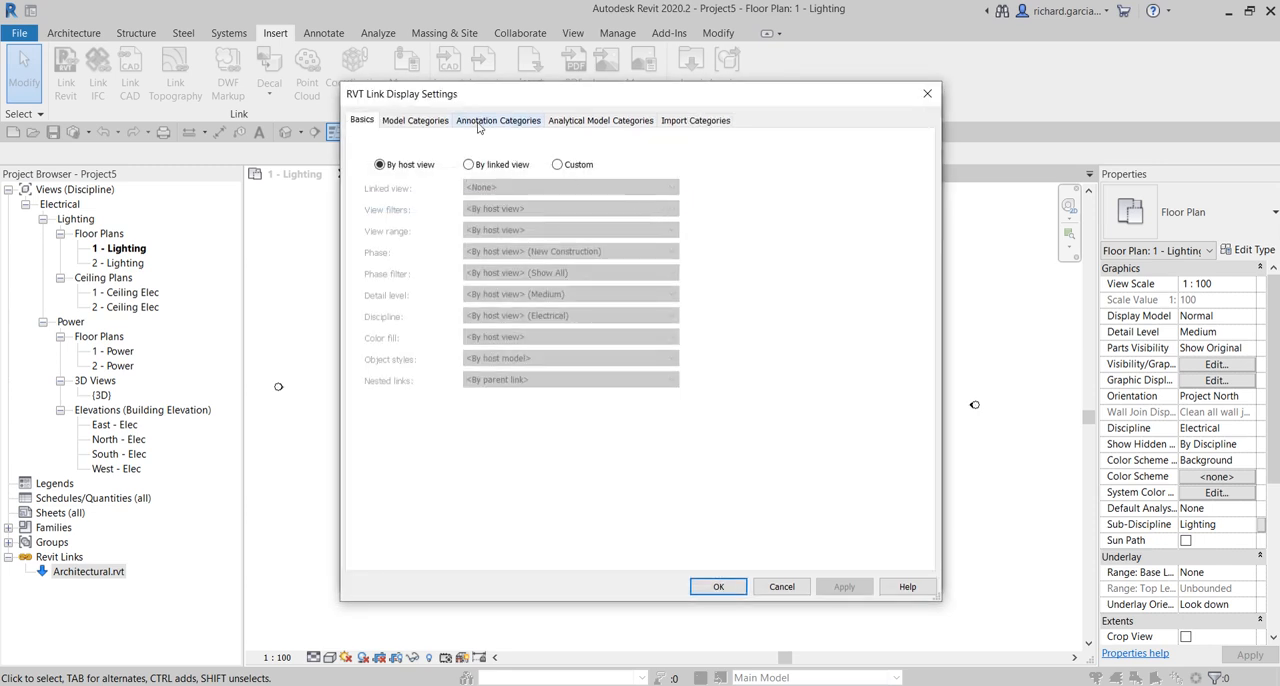
left_click(558, 165)
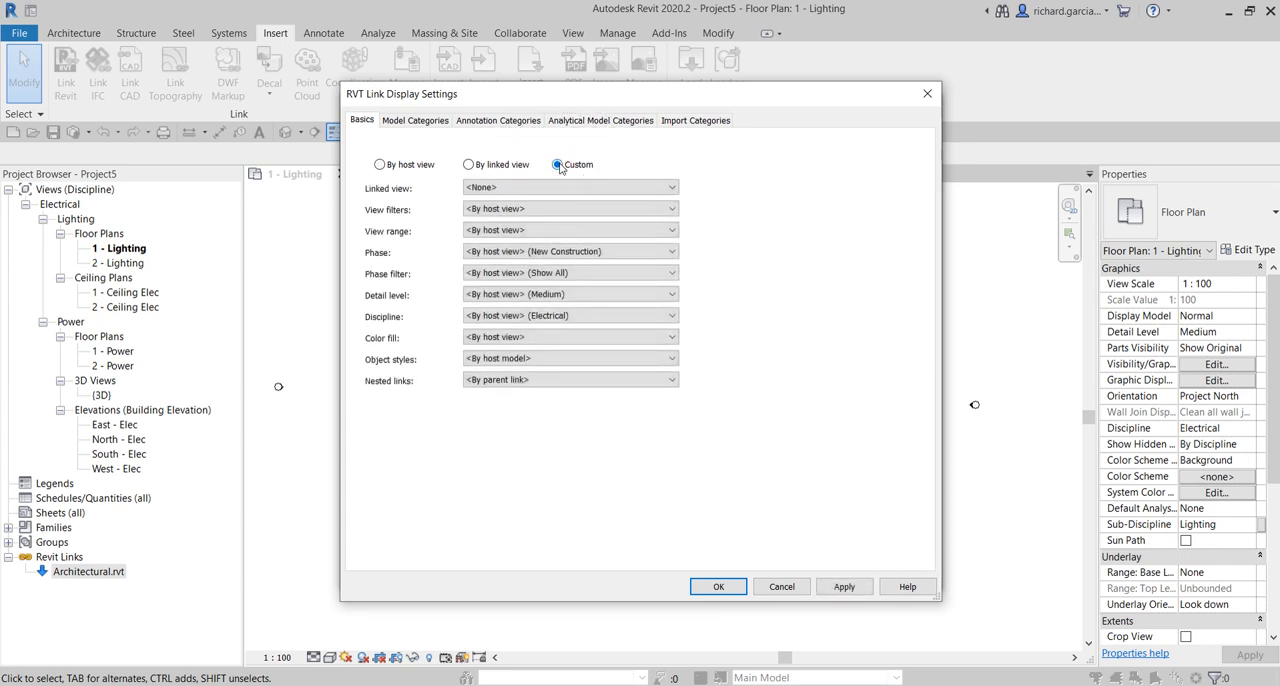
left_click(498, 121)
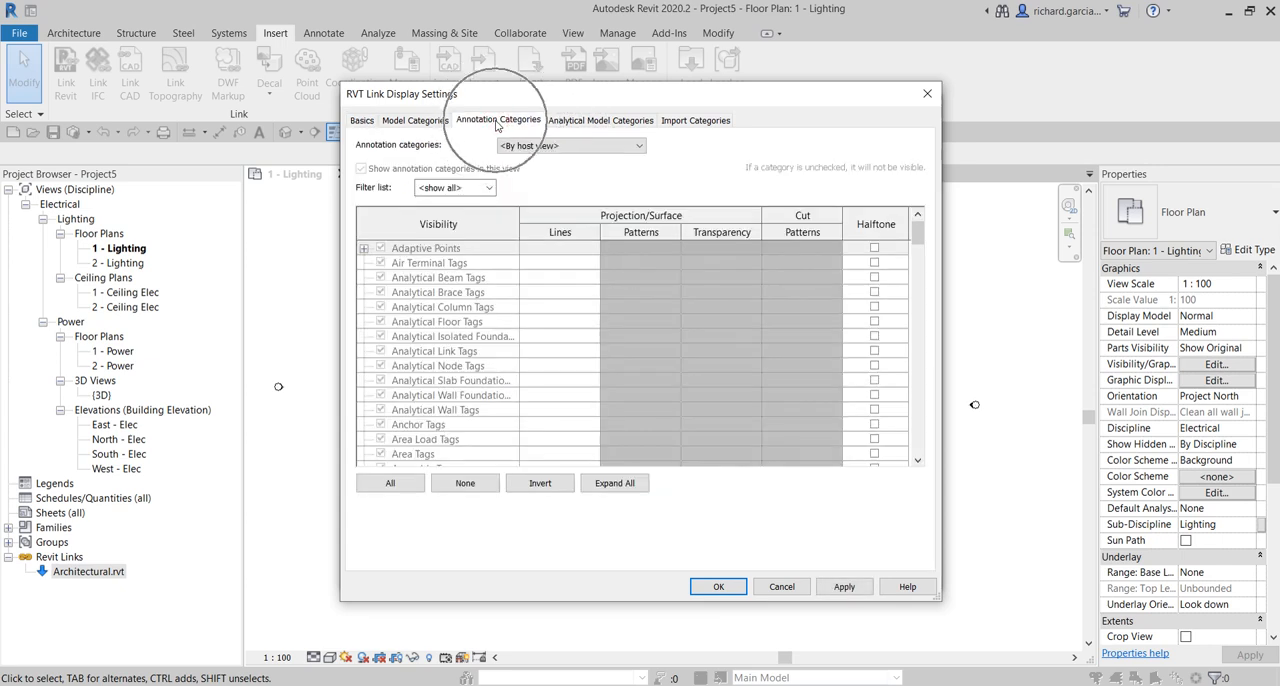
left_click(573, 147)
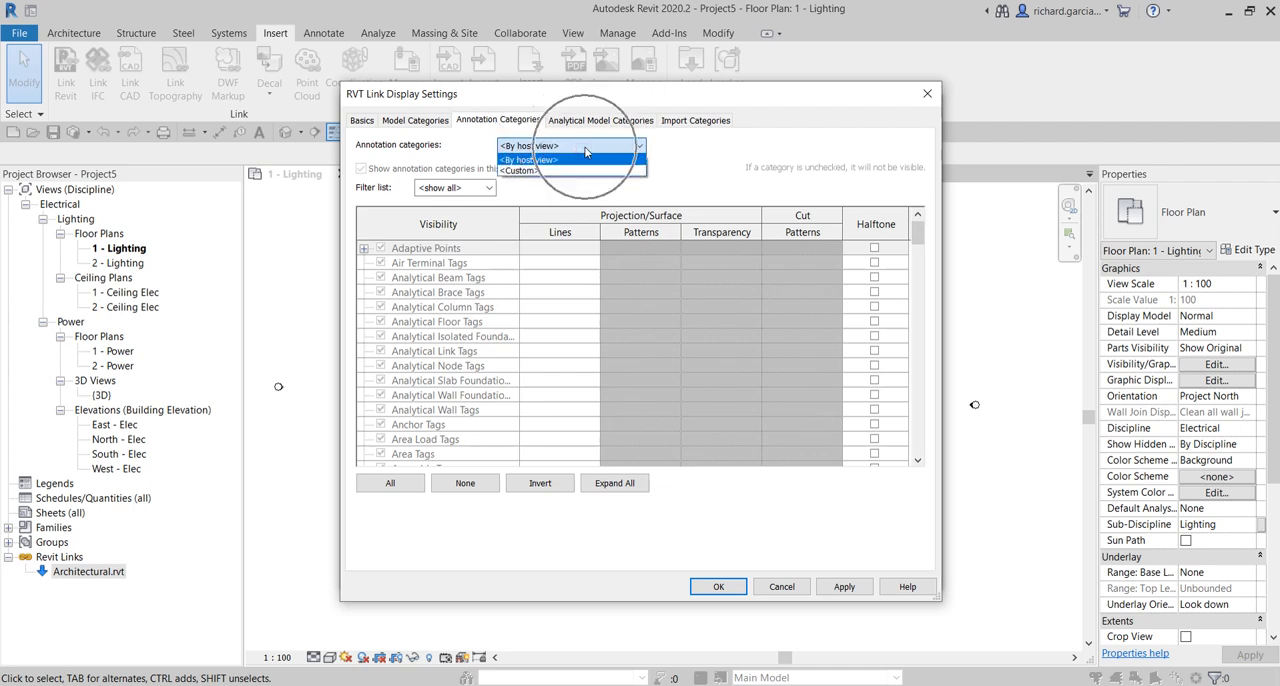
left_click(530, 172)
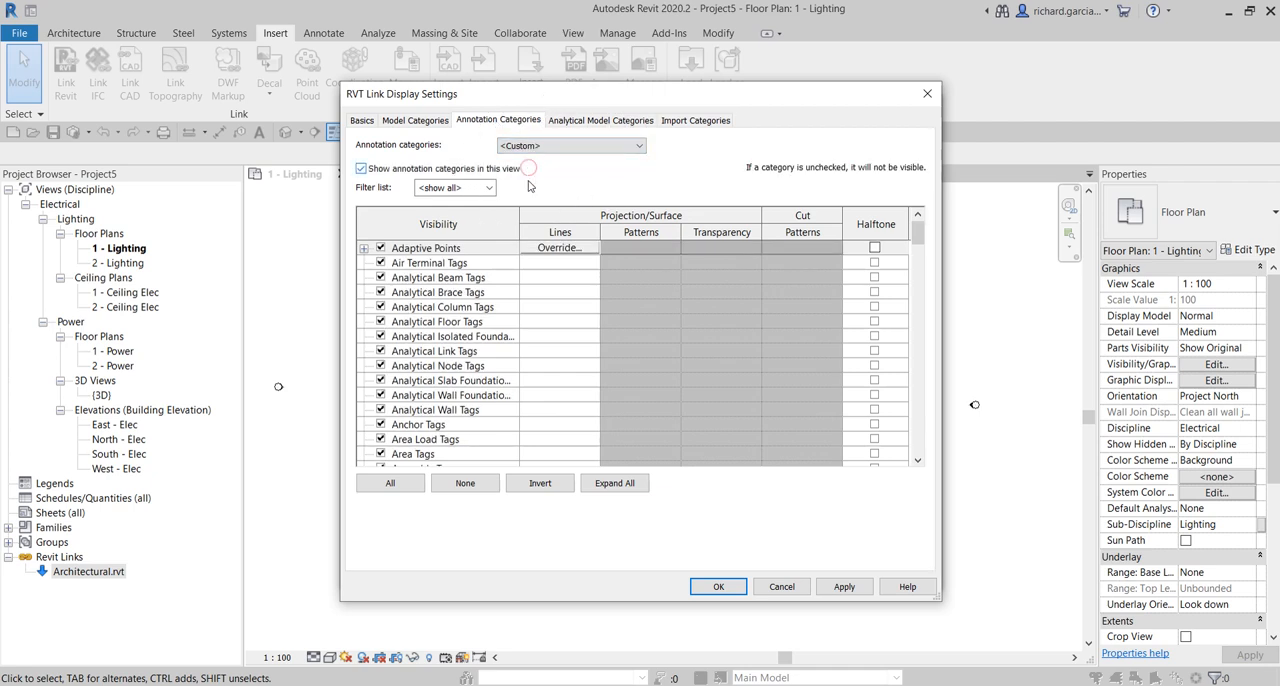
- Hide the Reference Planes and Reference Lines annotation categories for the Architectural.rvt link and apply the overrides to the plan
left_click(449, 336)
type("re")
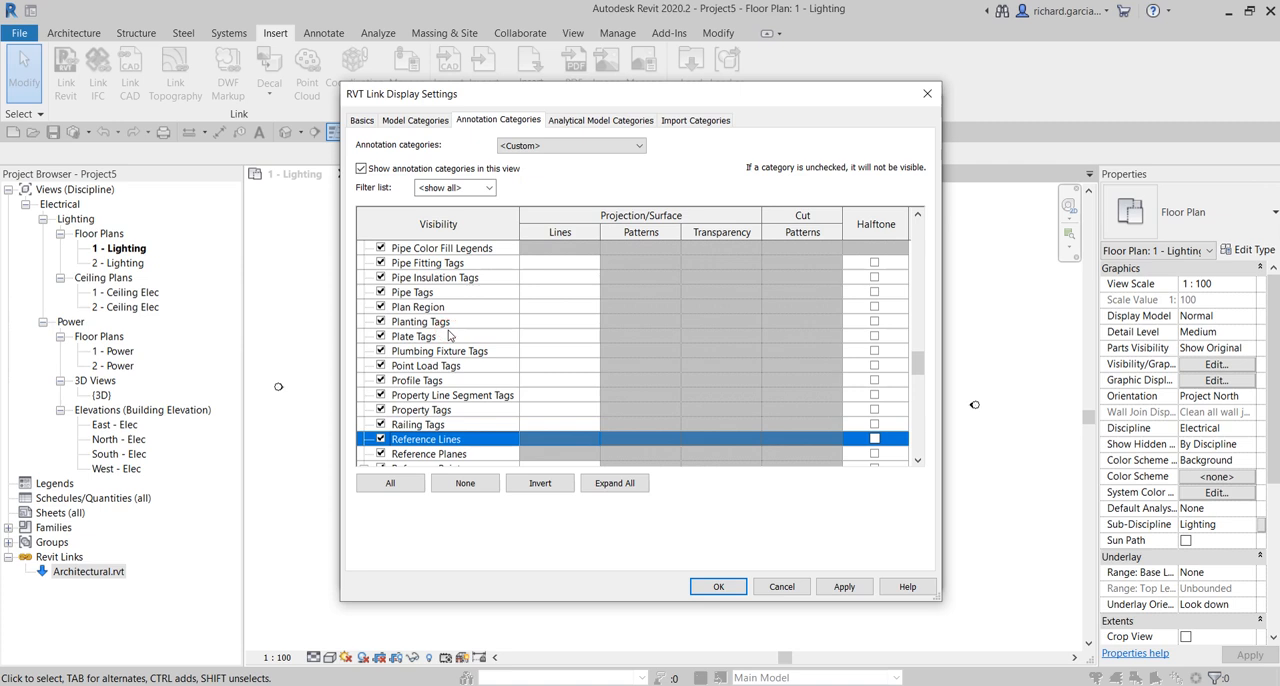
scroll(449, 336, "down", 1)
left_click(381, 410)
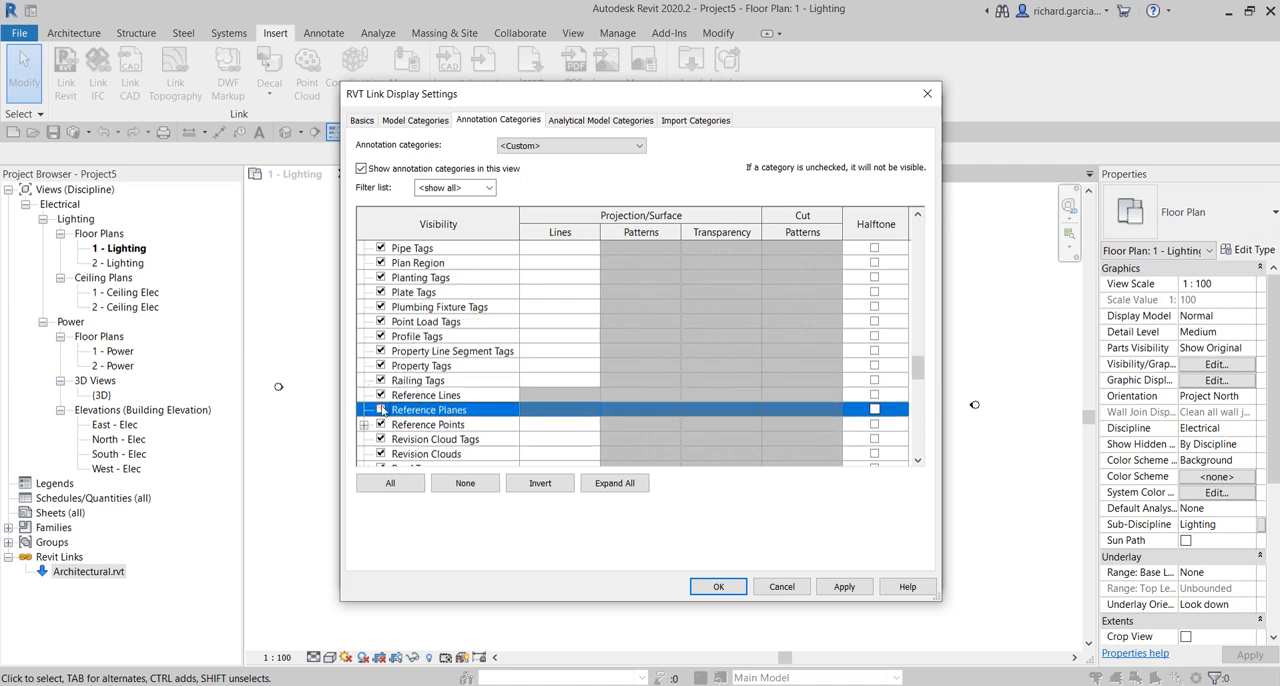
left_click(381, 395)
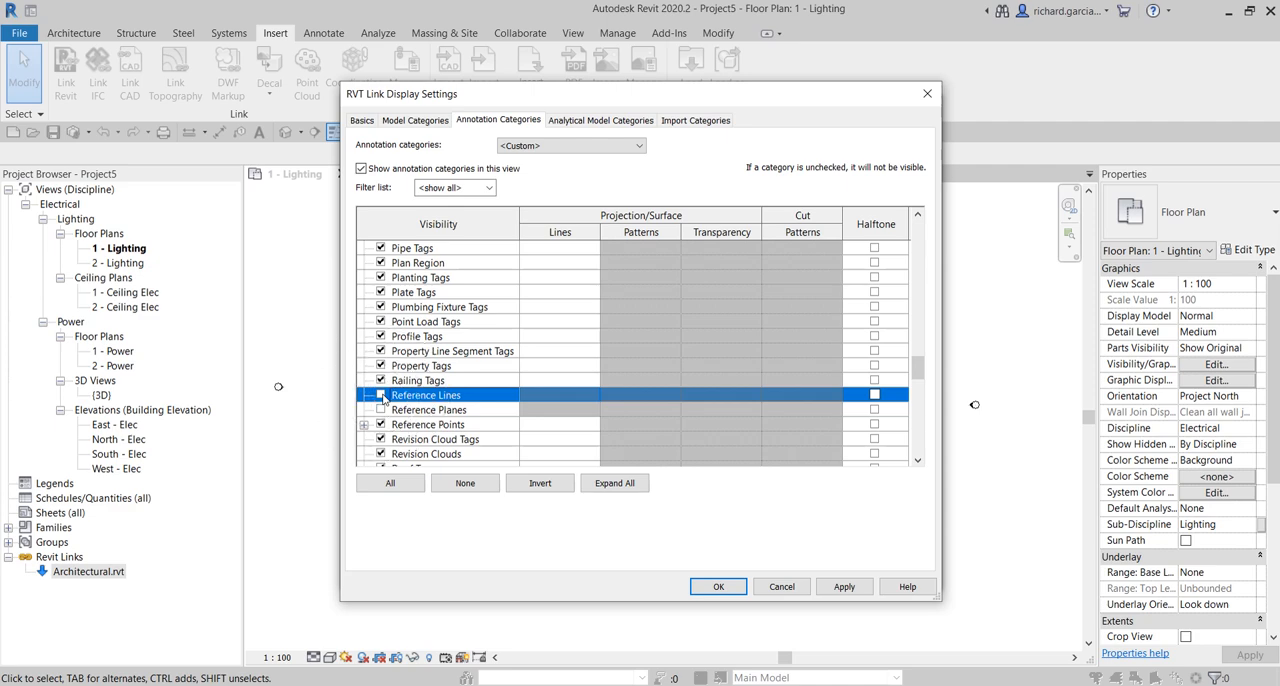
left_click(714, 587)
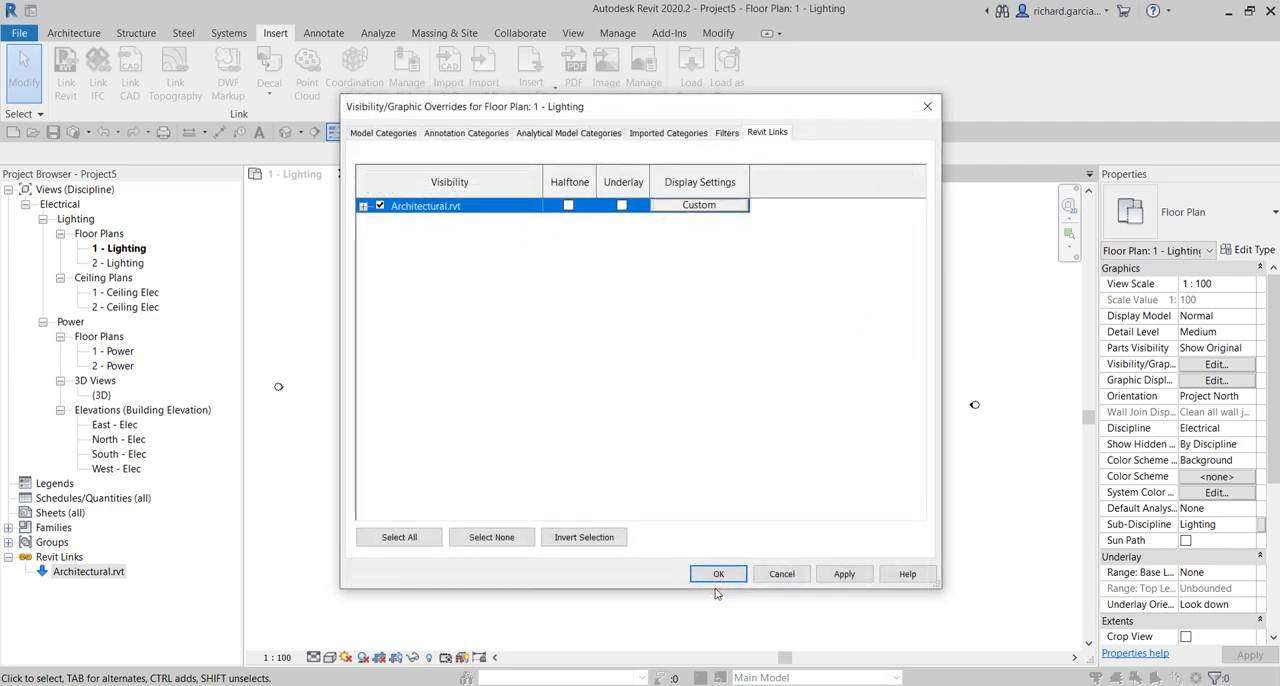
left_click(726, 576)
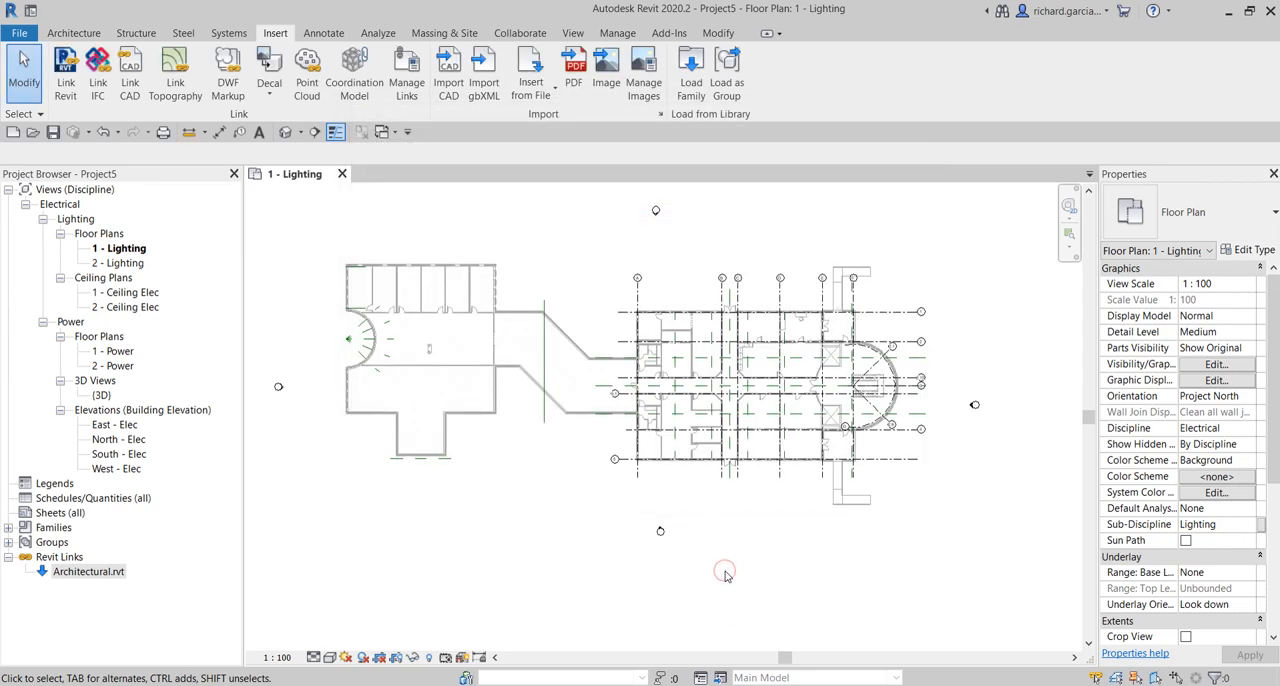
- Examine the host annotation categories in the lighting plan's visibility overrides, down to the reference lines and reference planes entries
scroll(767, 390, "up", 2)
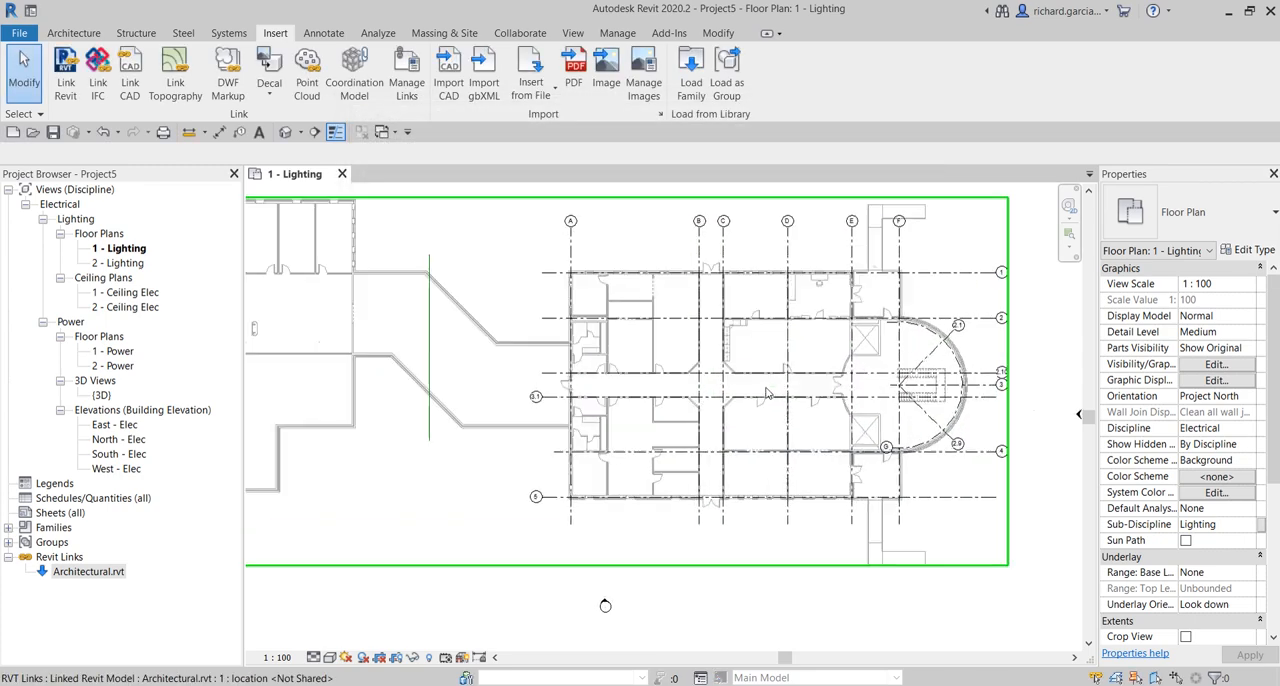
left_click(1207, 366)
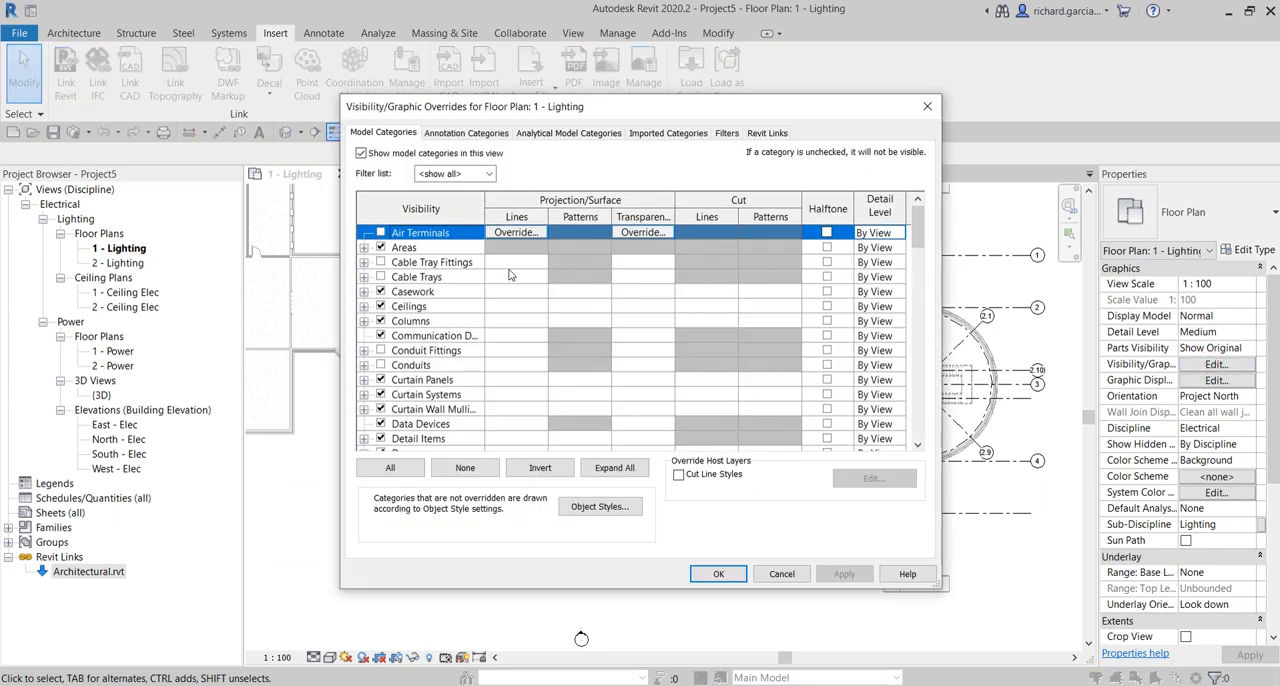
left_click(457, 134)
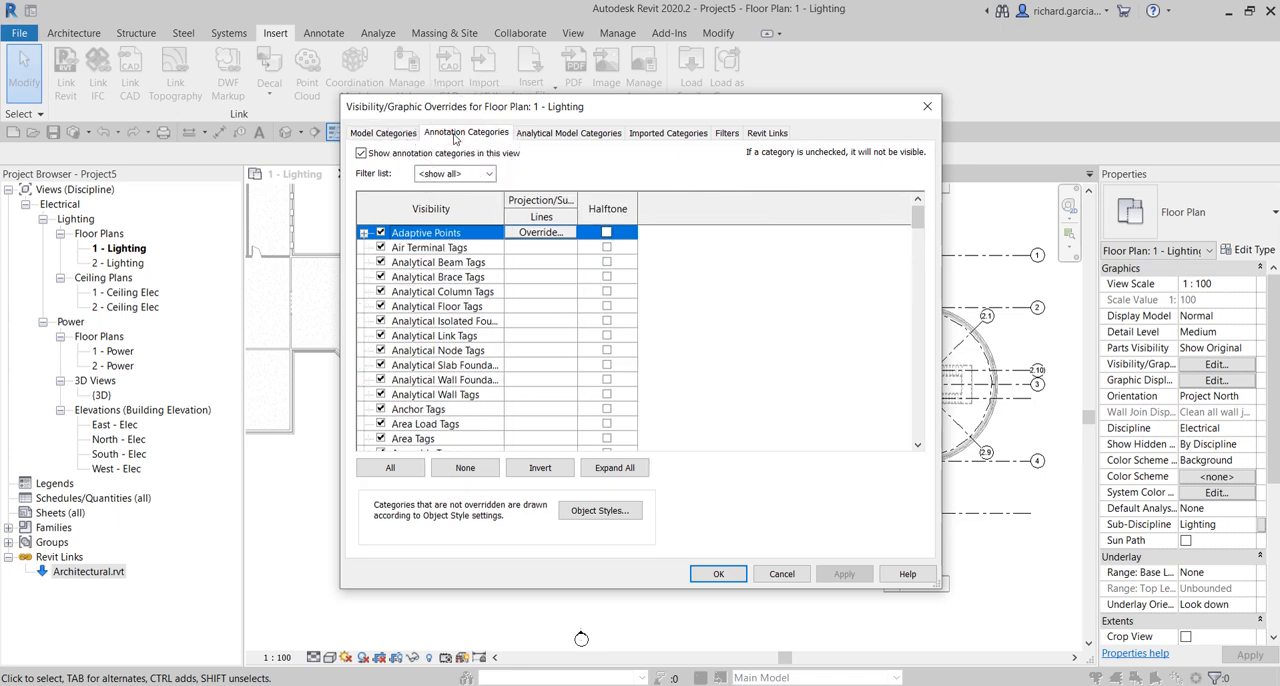
left_click_drag(470, 106, 1070, 133)
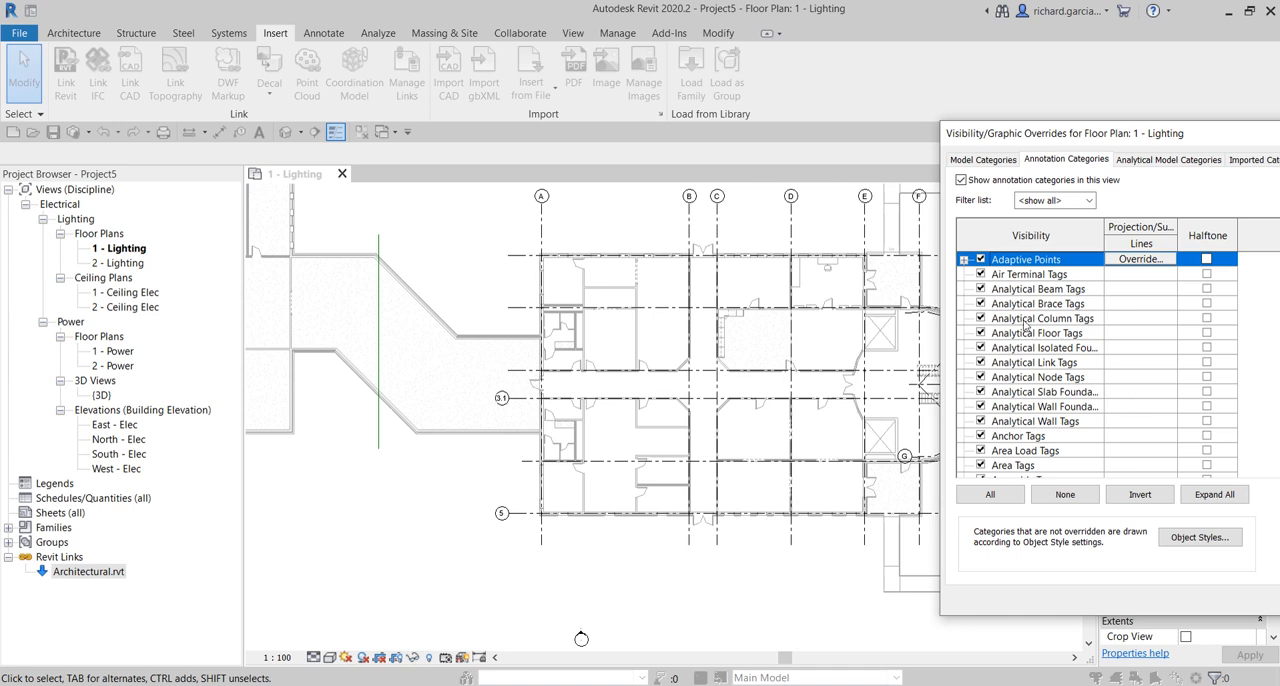
left_click_drag(1070, 130, 818, 89)
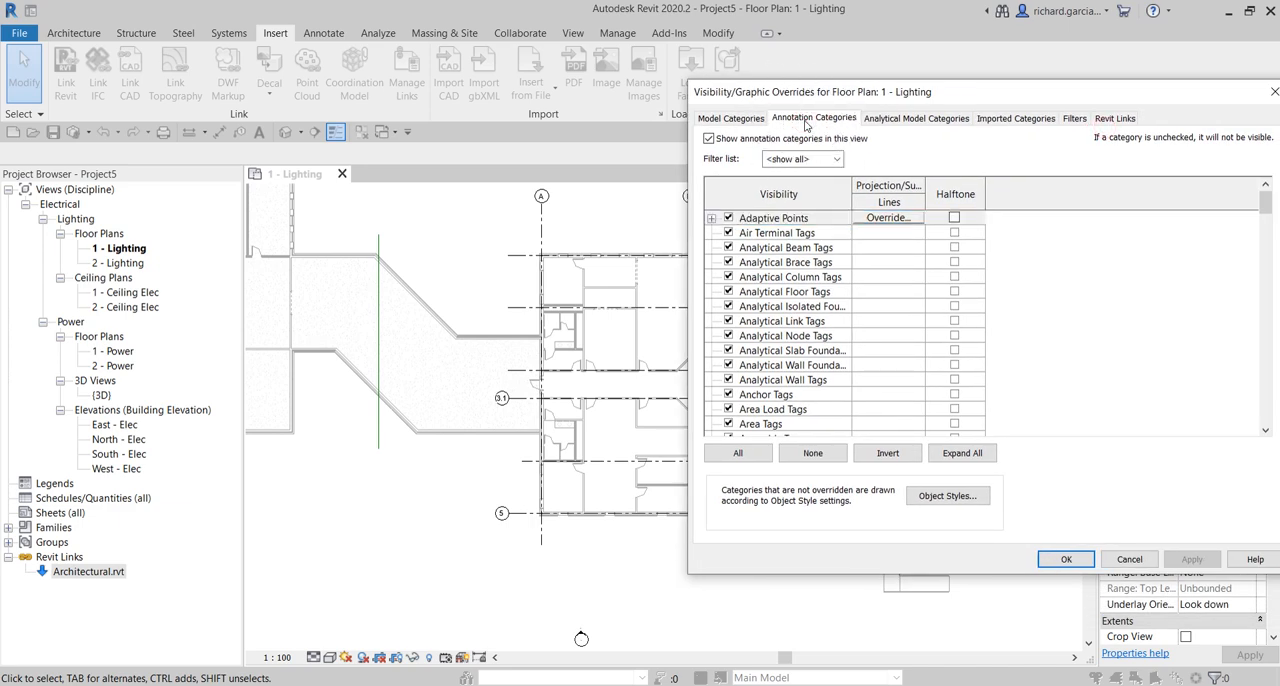
left_click(911, 98)
left_click(479, 292)
left_click(771, 327)
scroll(770, 328, "down", 6)
key("r")
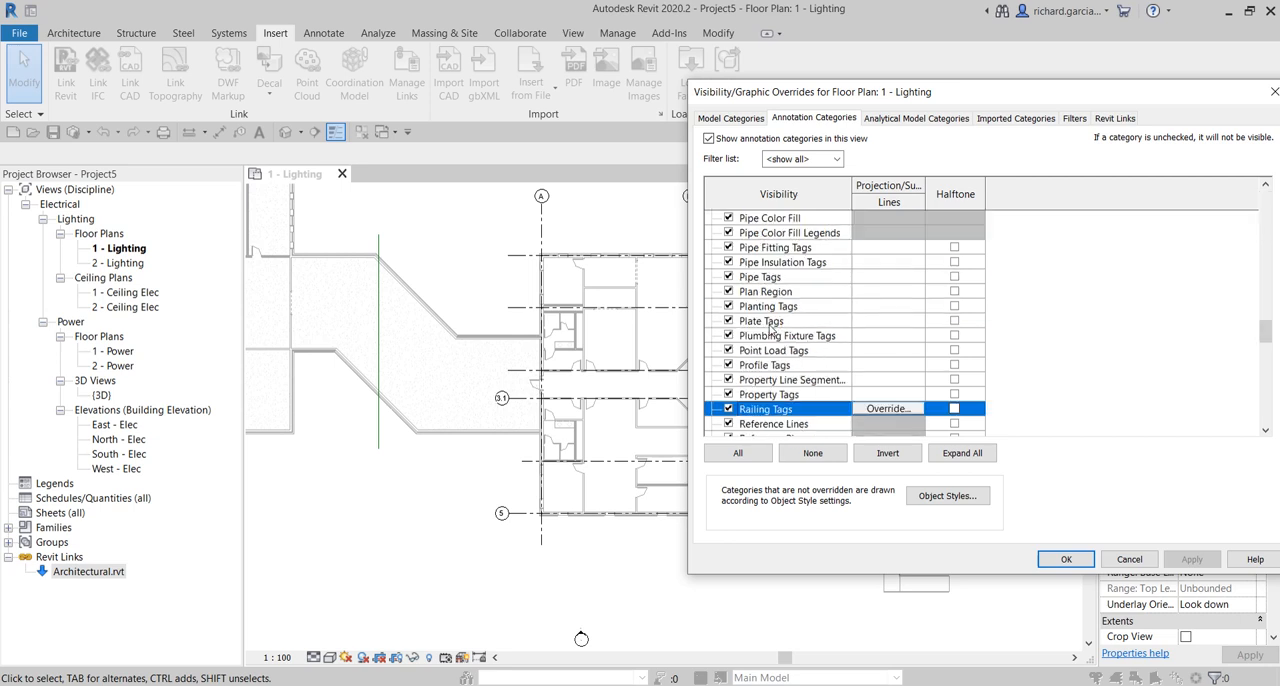
scroll(770, 328, "down", 5)
scroll(770, 328, "down", 1)
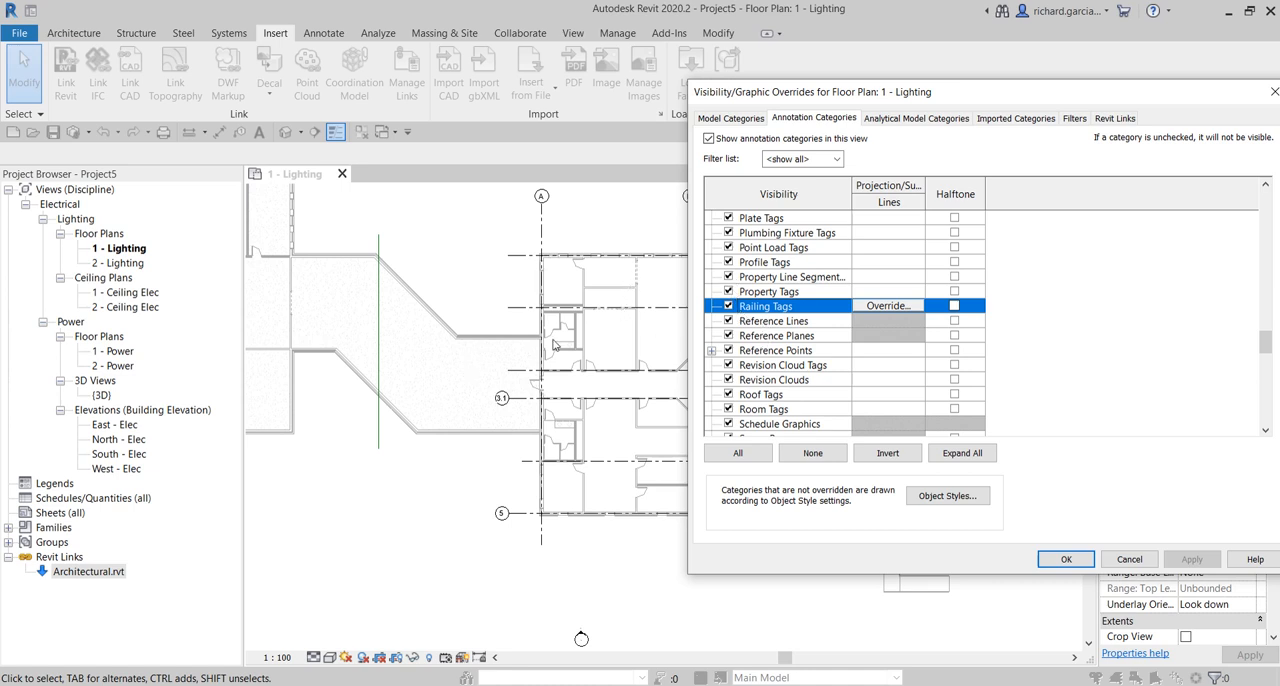
- Check the Architectural.rvt entry in the link overrides, close the overrides unchanged and inspect the linked walls near grid line A
left_click(1120, 121)
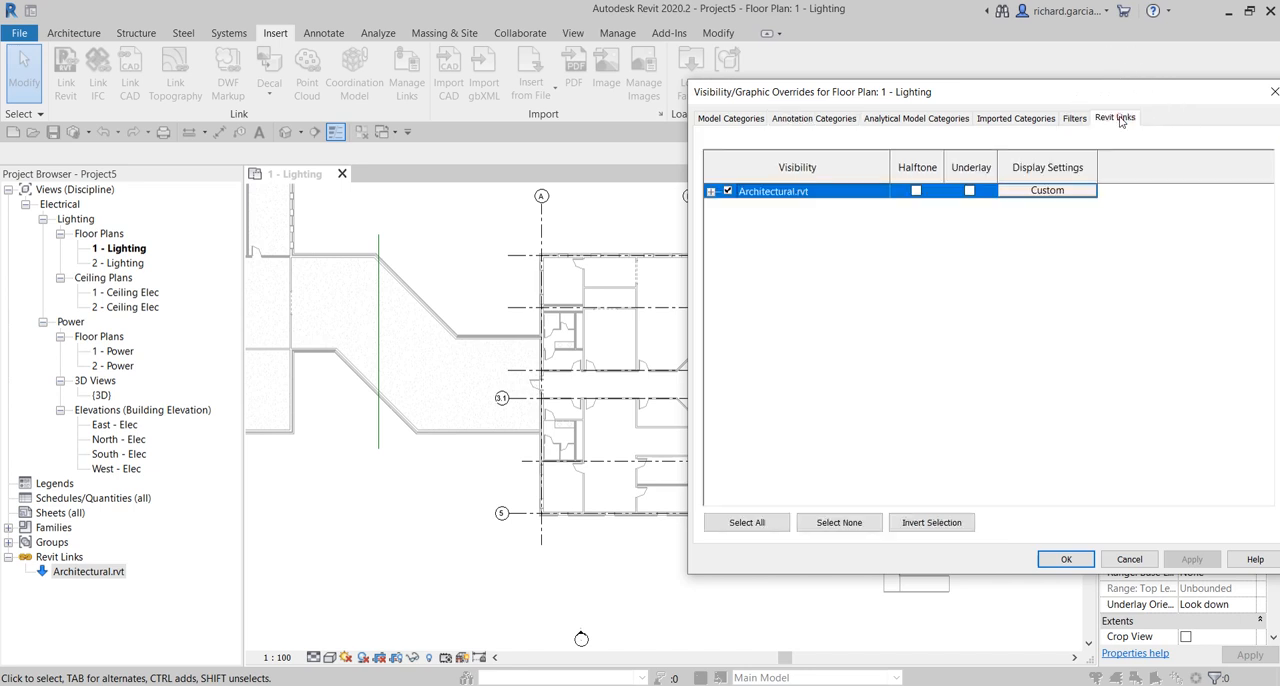
left_click(1068, 194)
left_click_drag(1046, 96, 689, 89)
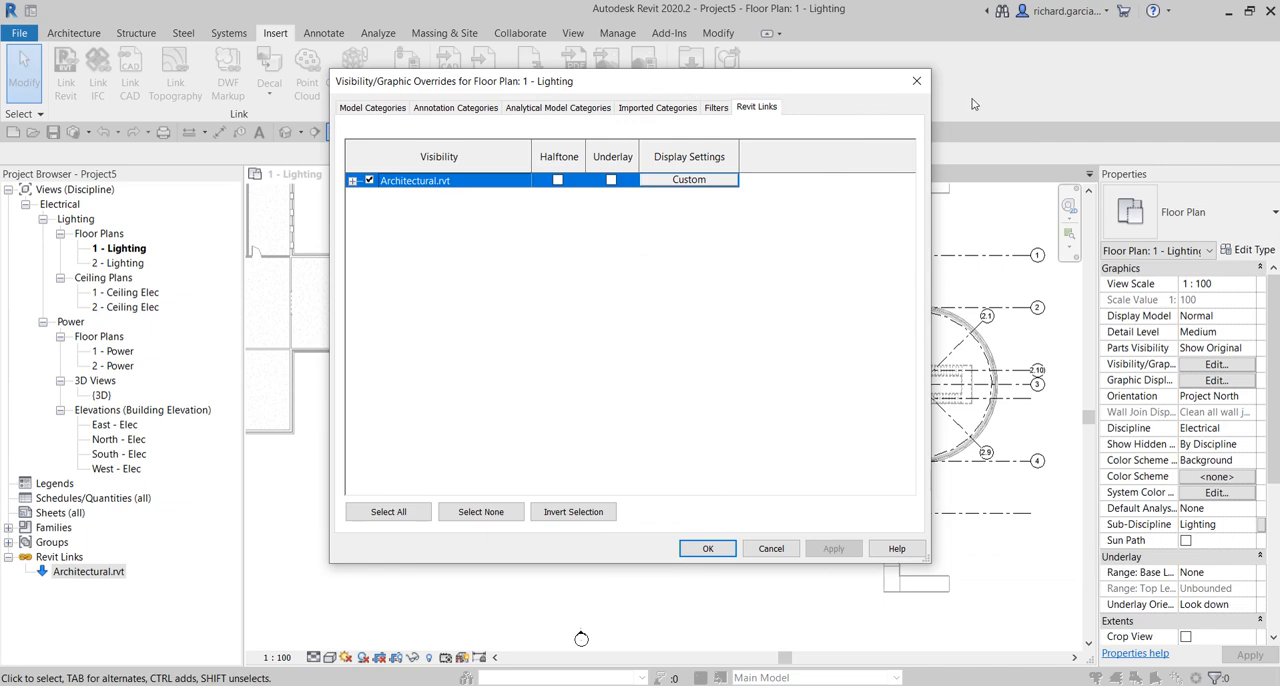
left_click(914, 80)
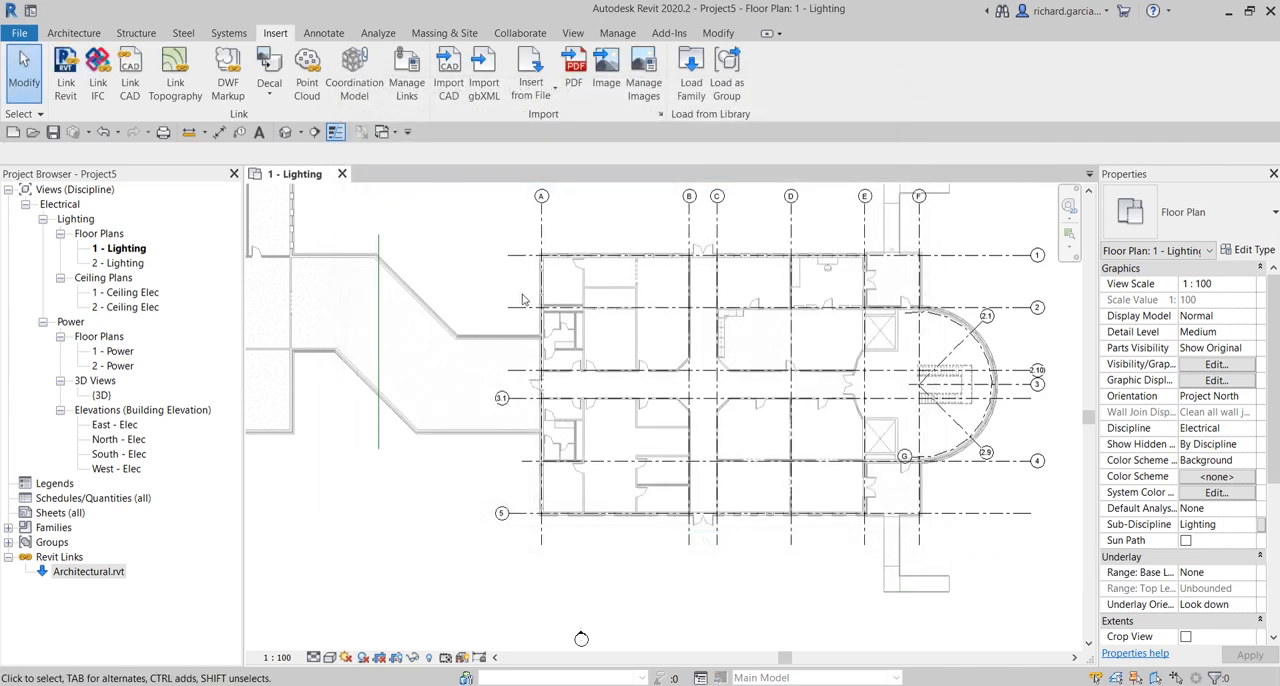
scroll(869, 363, "down", 2)
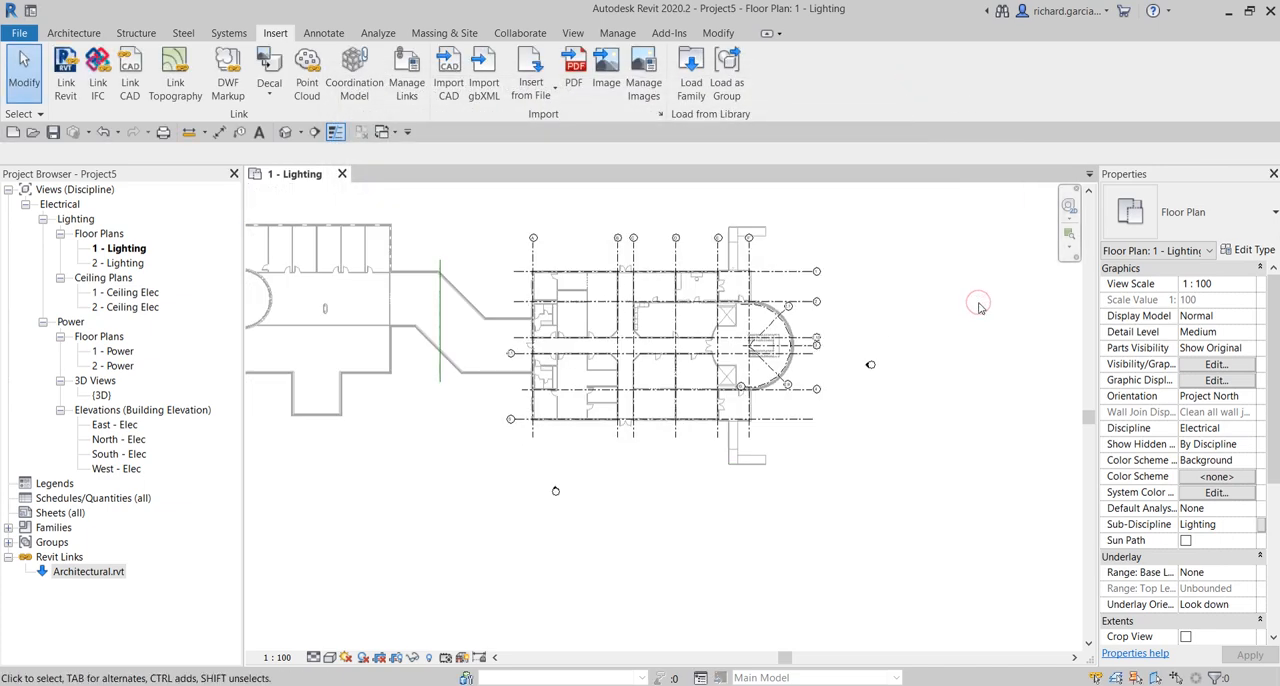
middle_click_drag(621, 339, 733, 350)
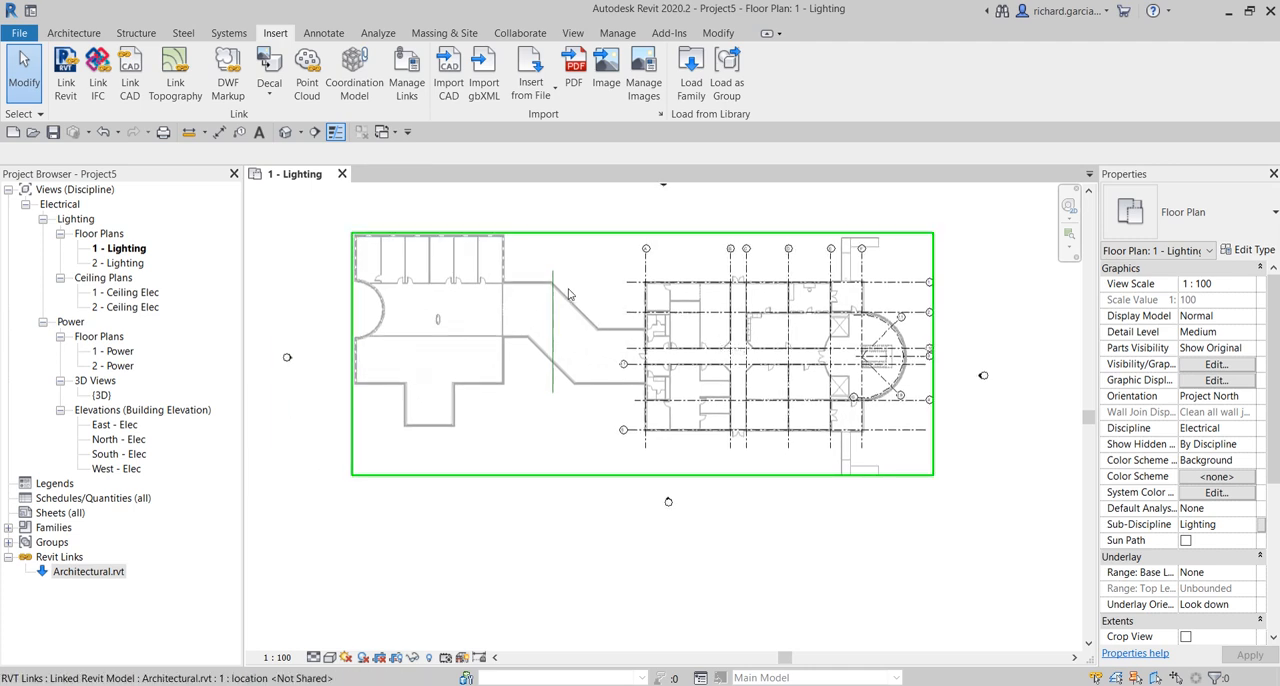
scroll(568, 294, "up", 3)
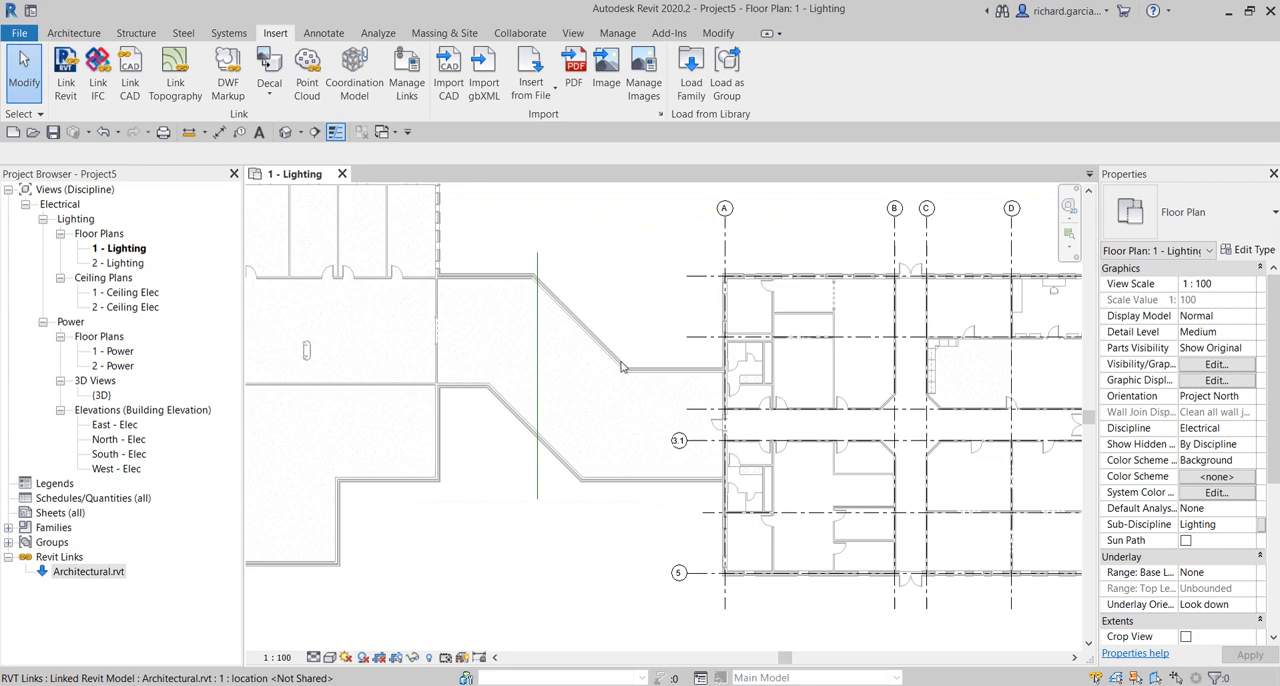
key("ctrl")
scroll(704, 376, "up", 4)
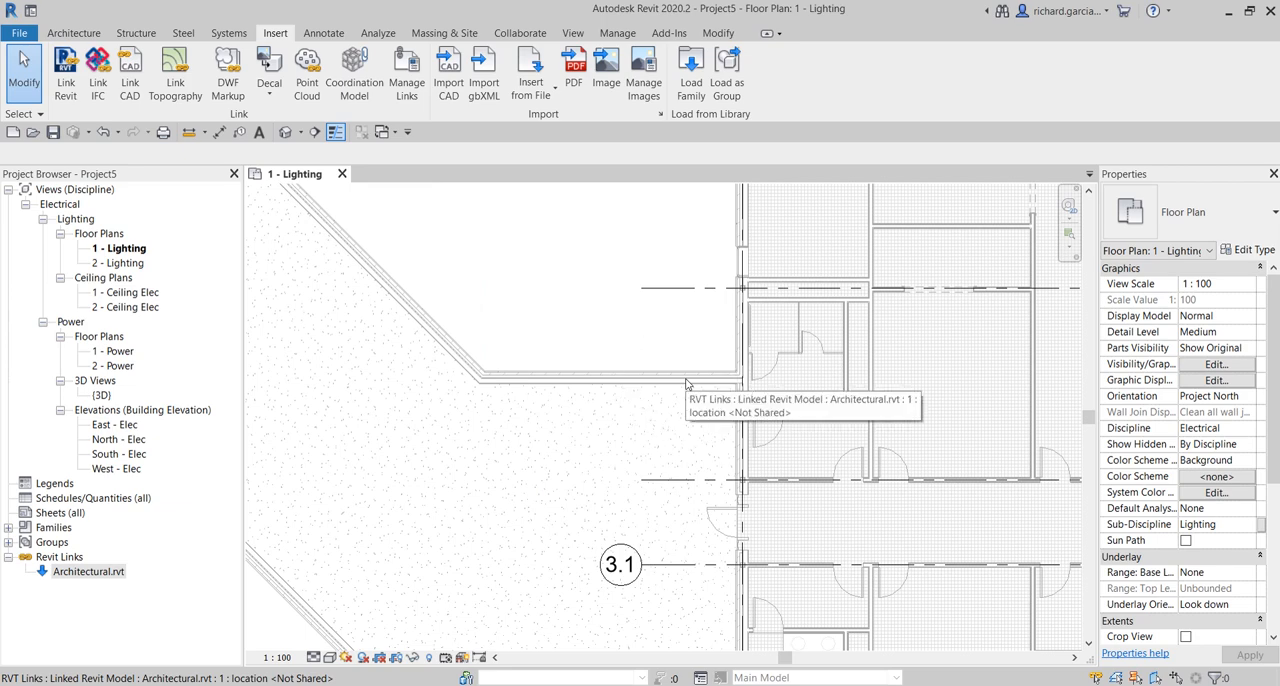
scroll(686, 381, "down", 3)
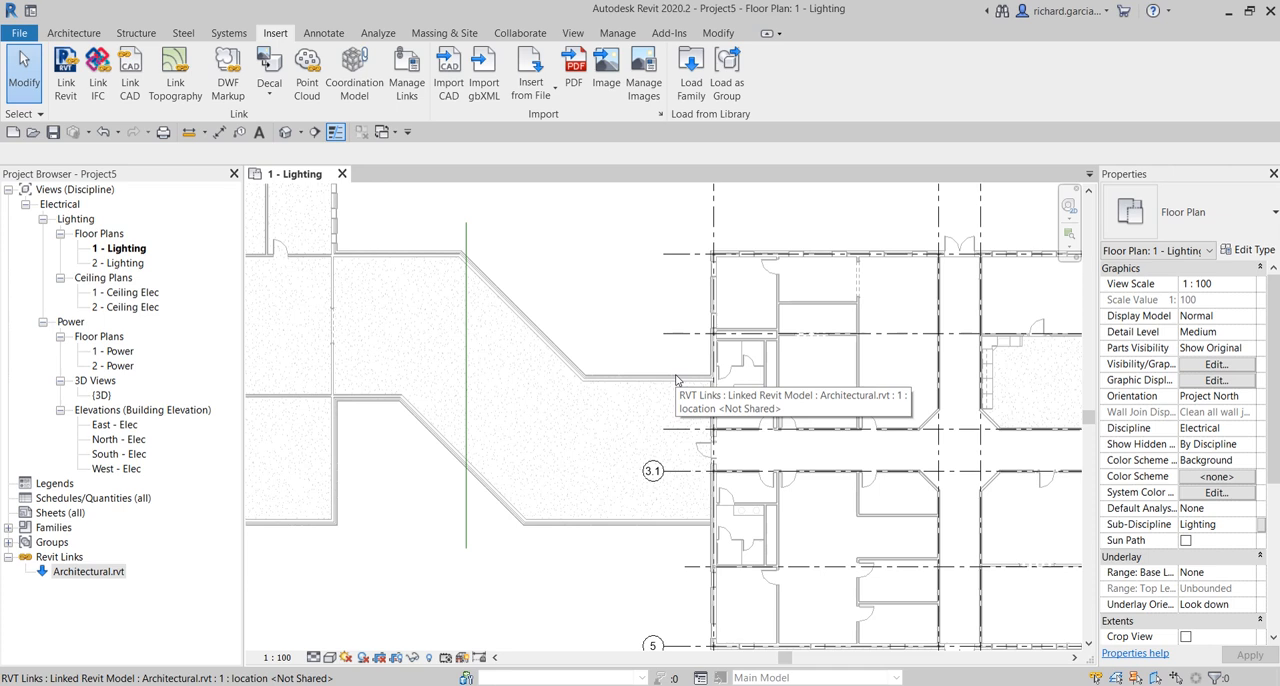
- Set the project's halftone brightness to 20 in the Halftone/Underlay settings
left_click(617, 34)
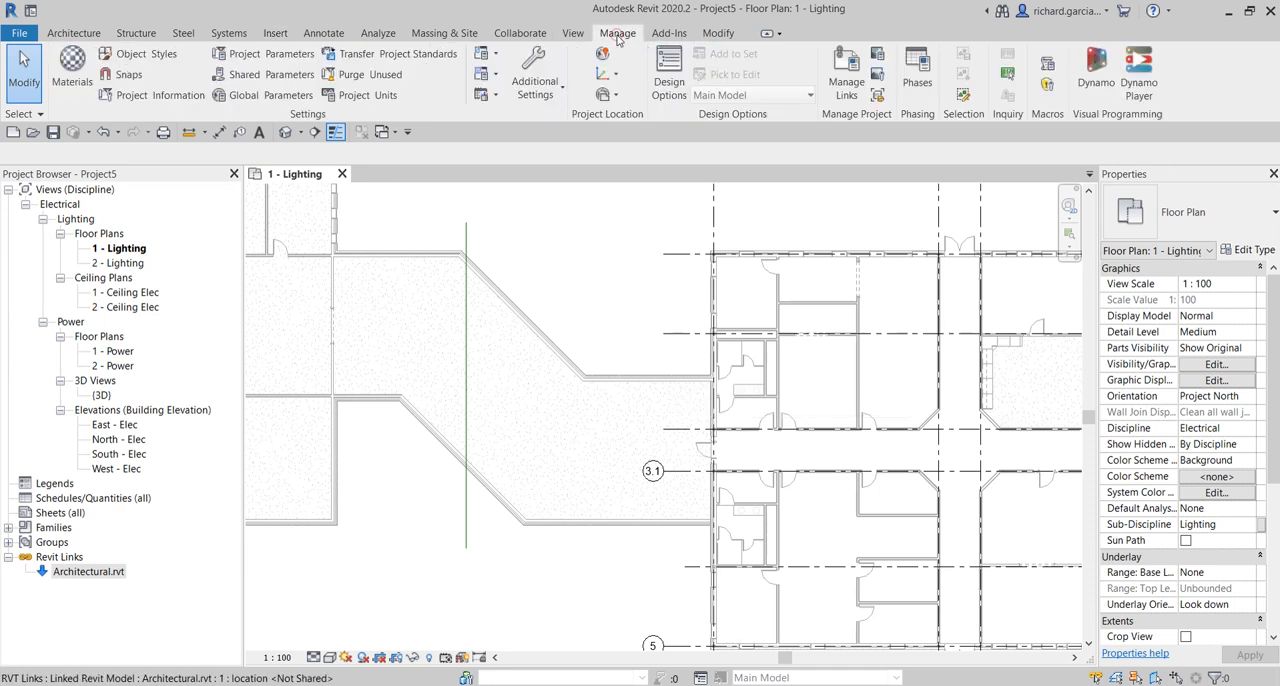
left_click(557, 95)
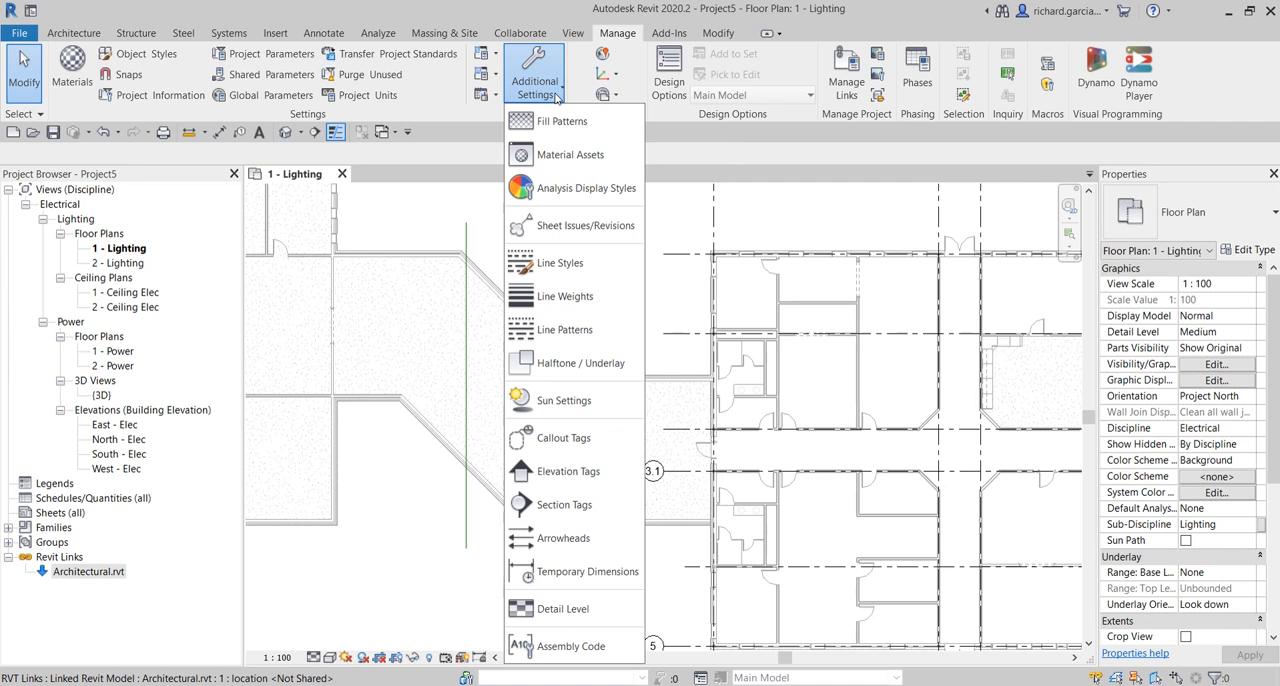
left_click(563, 366)
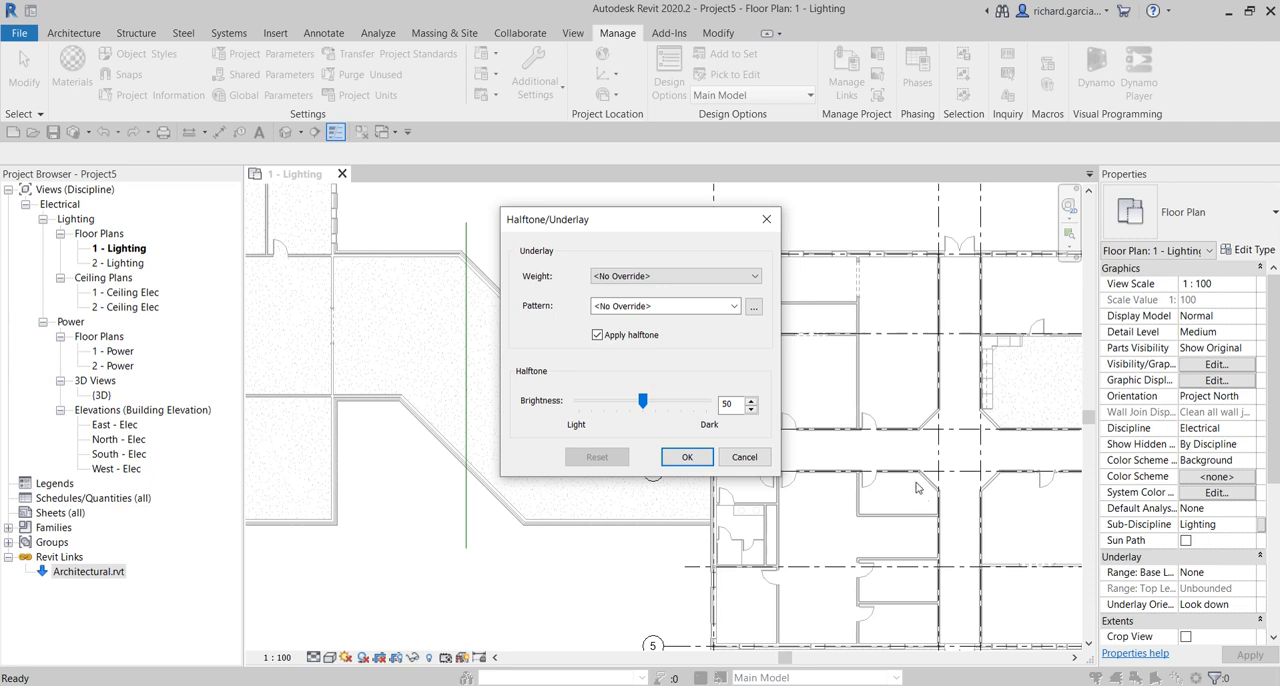
left_click_drag(740, 405, 689, 404)
type("2")
left_click(687, 457)
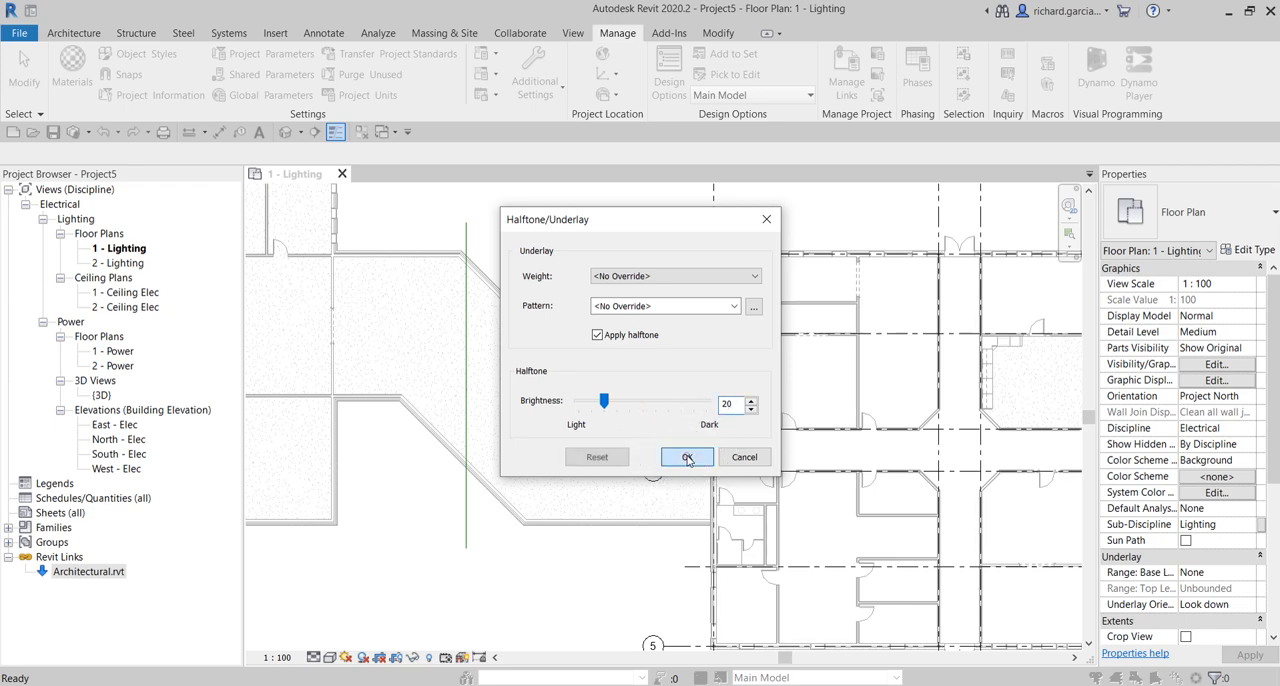
scroll(768, 397, "up", 4)
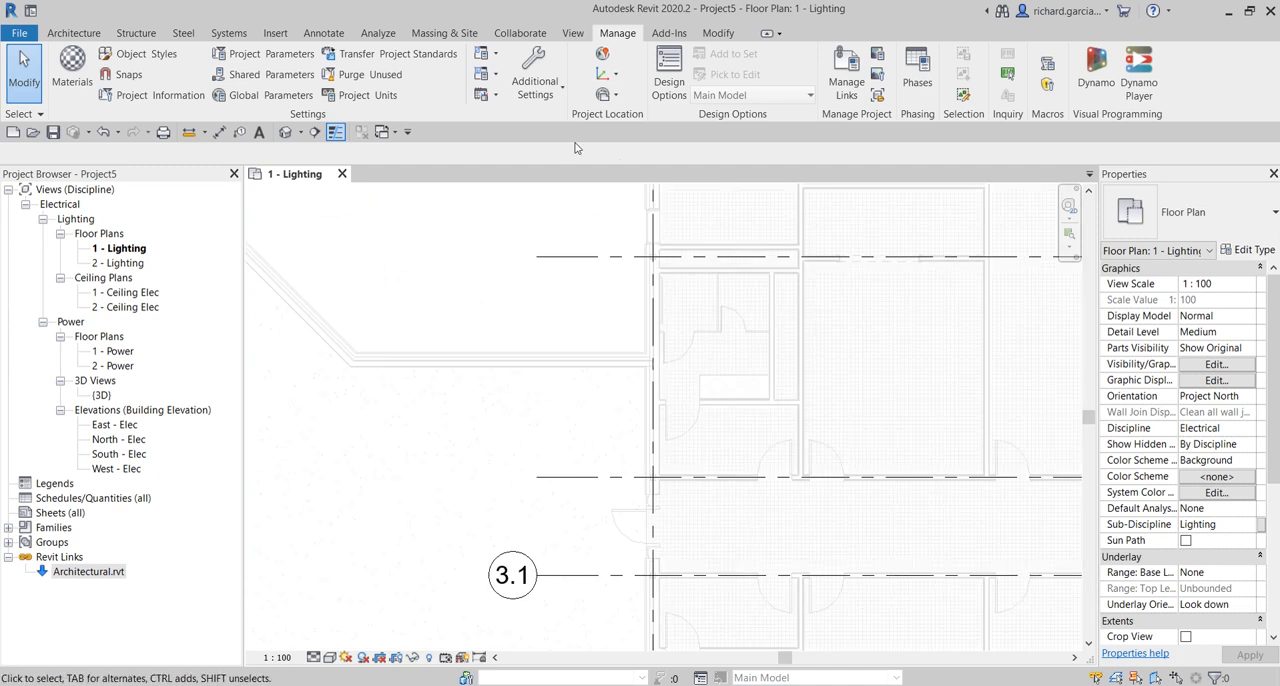
- Set the project's halftone brightness to 80 in the Halftone/Underlay settings and check the linked building in the plan
left_click(544, 92)
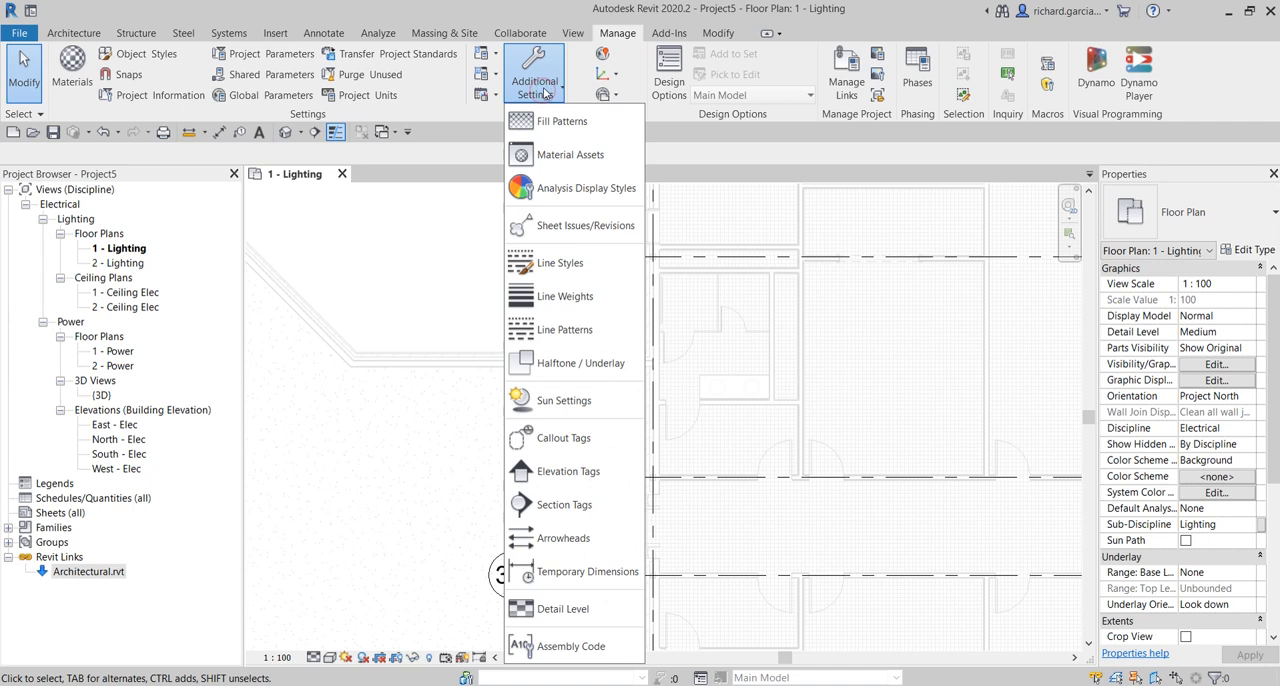
left_click(578, 363)
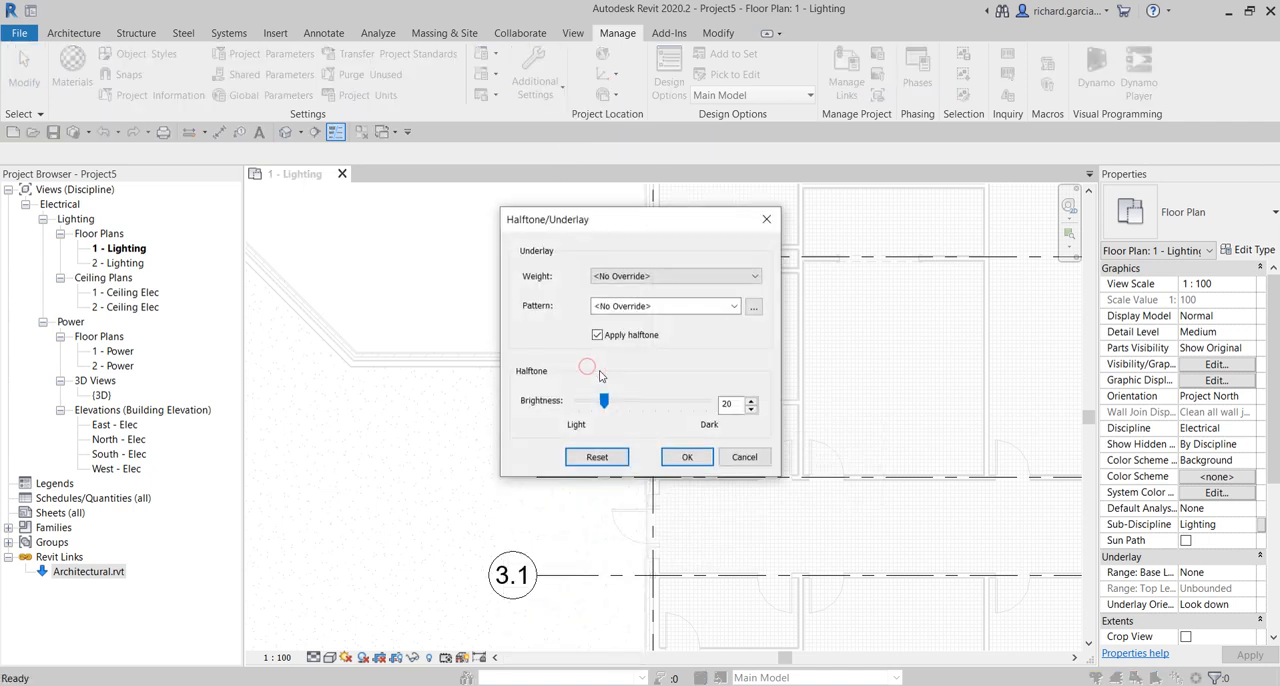
double_click(736, 404)
left_click(687, 458)
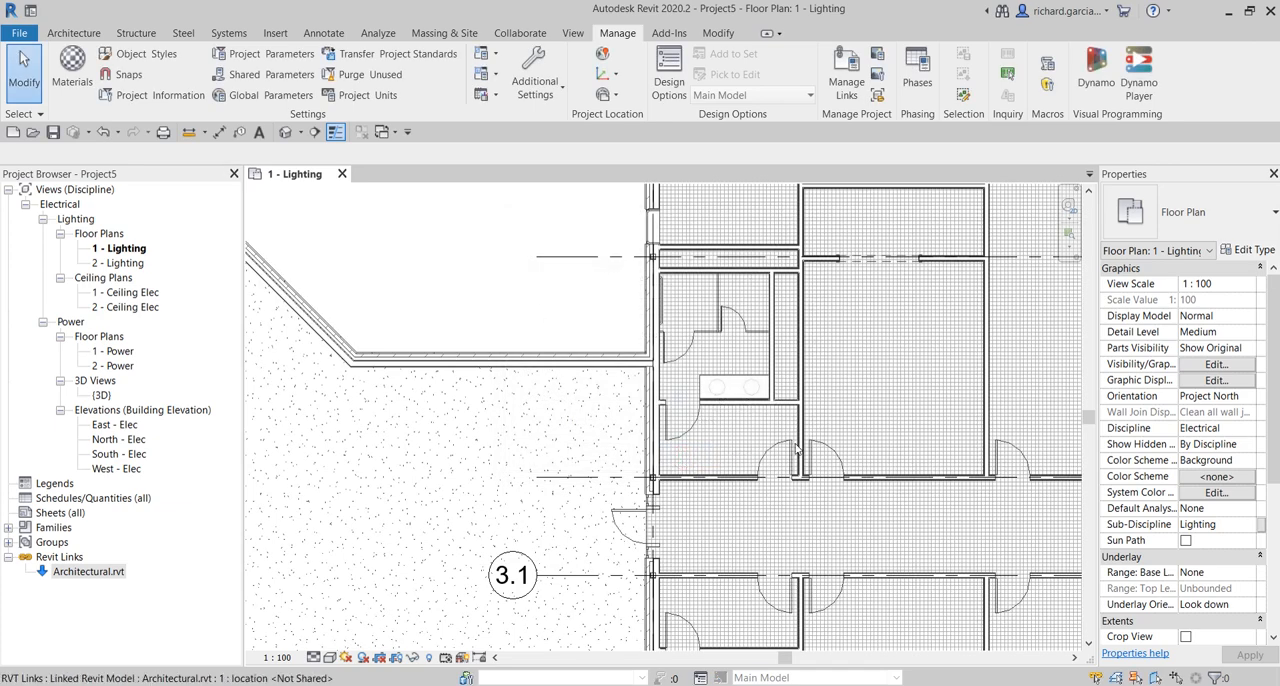
scroll(537, 290, "down", 3)
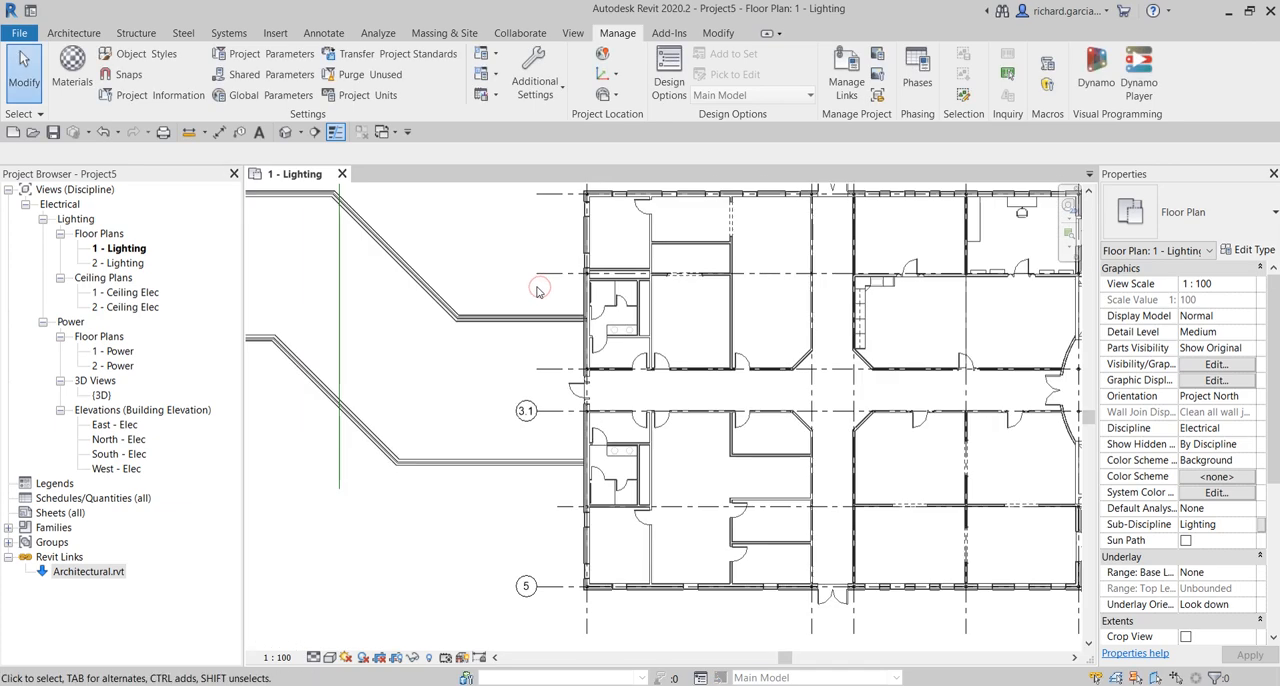
scroll(537, 291, "down", 3)
middle_click_drag(571, 301, 642, 358)
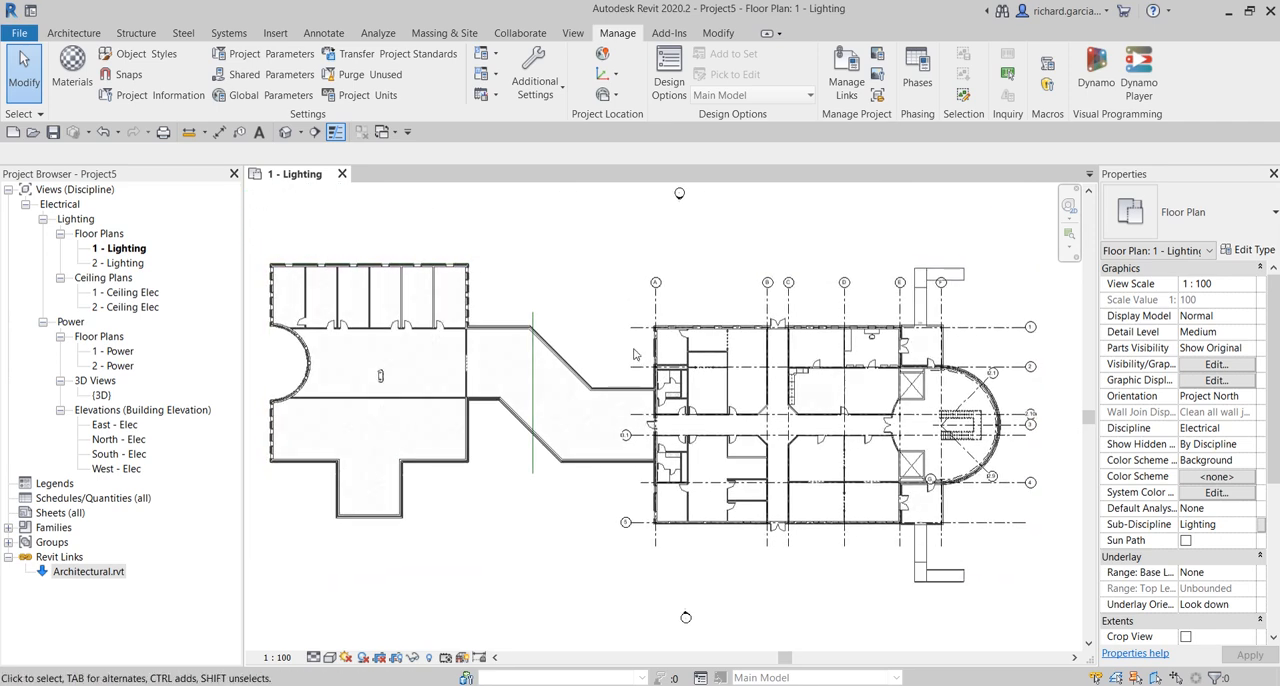